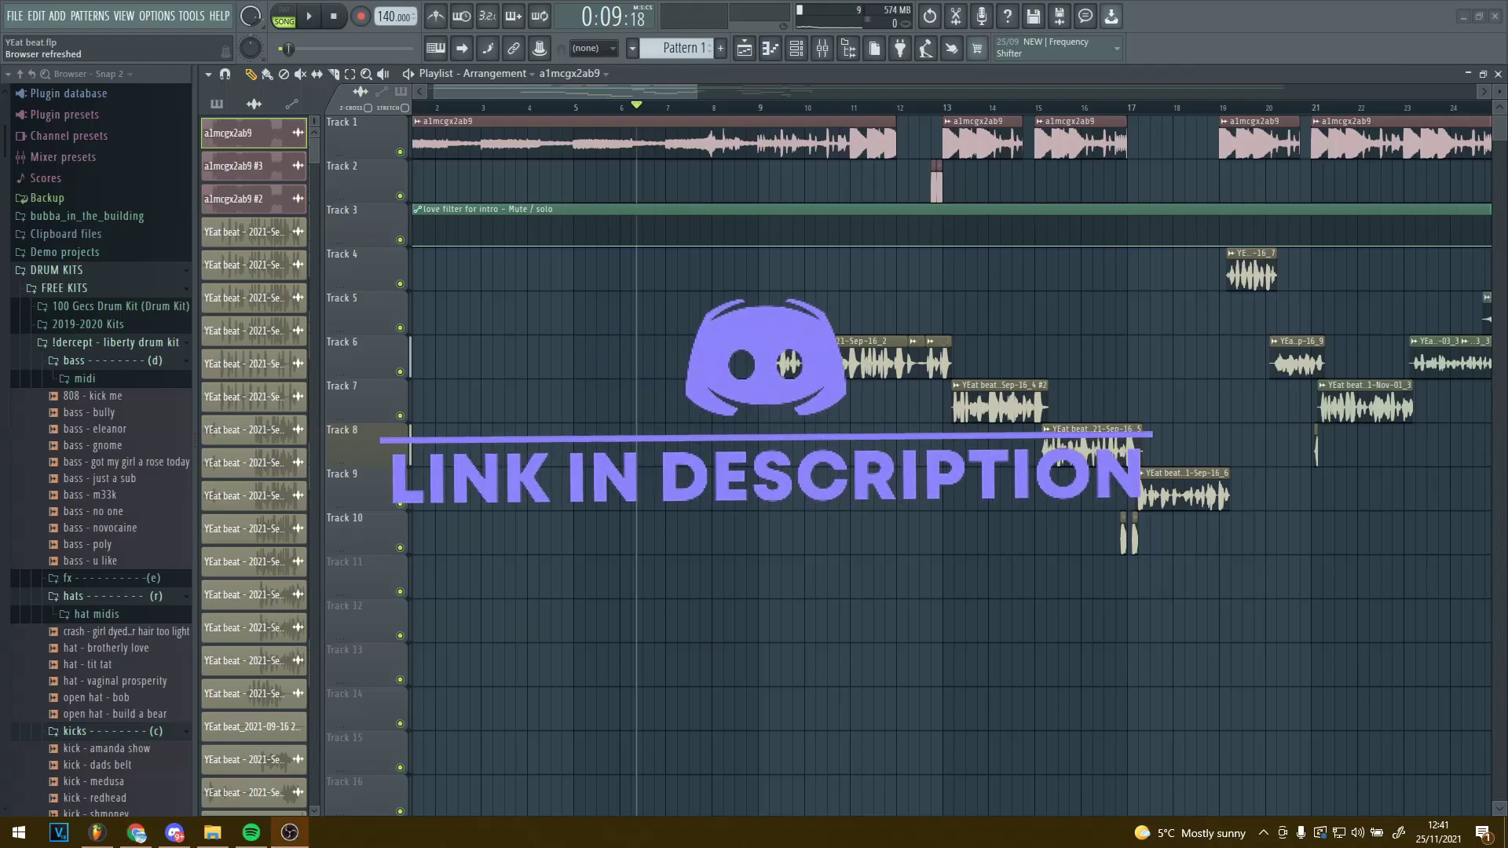
# Step: Open the sample settings of the YEat beat - 2021-Sep-16_2 vocal clip on Track 6
pyautogui.scroll(5, 650, 437)
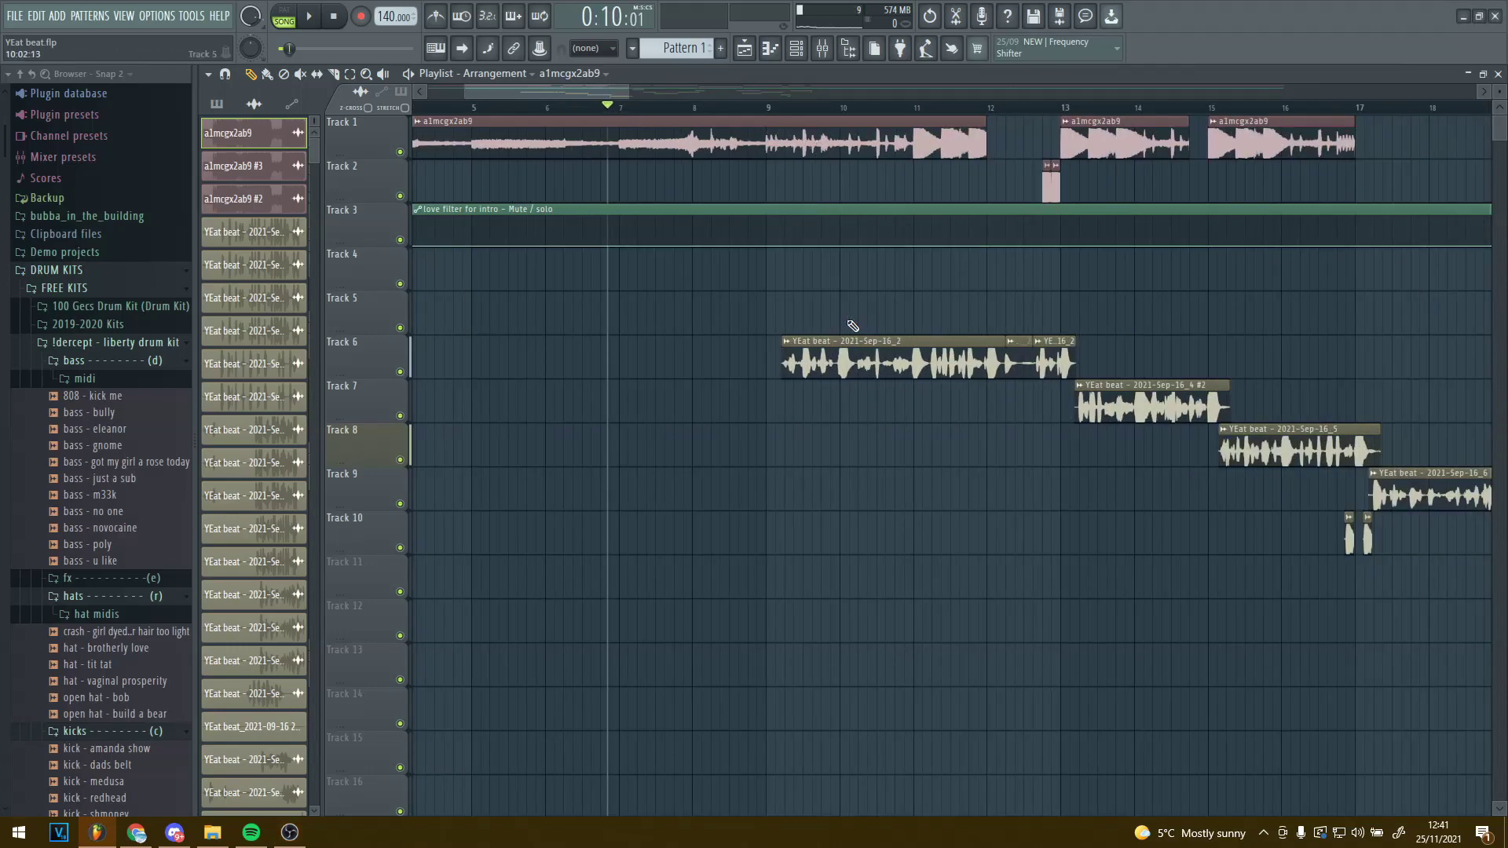
pyautogui.scroll(2, 848, 326)
pyautogui.moveTo(583, 109); pyautogui.dragTo(746, 227)
pyautogui.scroll(-1, 752, 413)
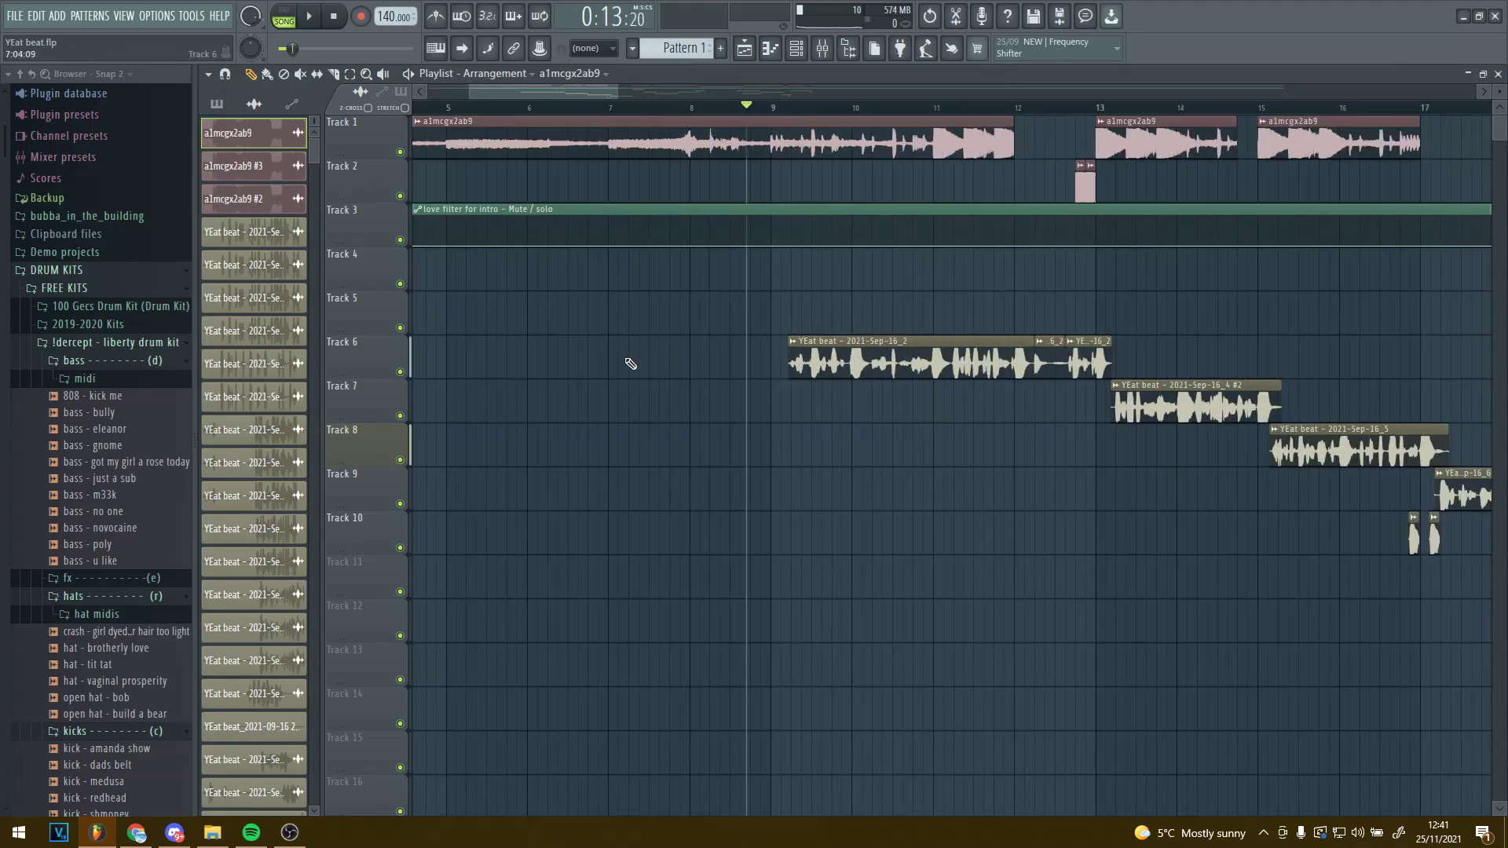
pyautogui.moveTo(601, 365); pyautogui.dragTo(750, 413)
pyautogui.scroll(-1, 669, 392)
pyautogui.scroll(1, 759, 410)
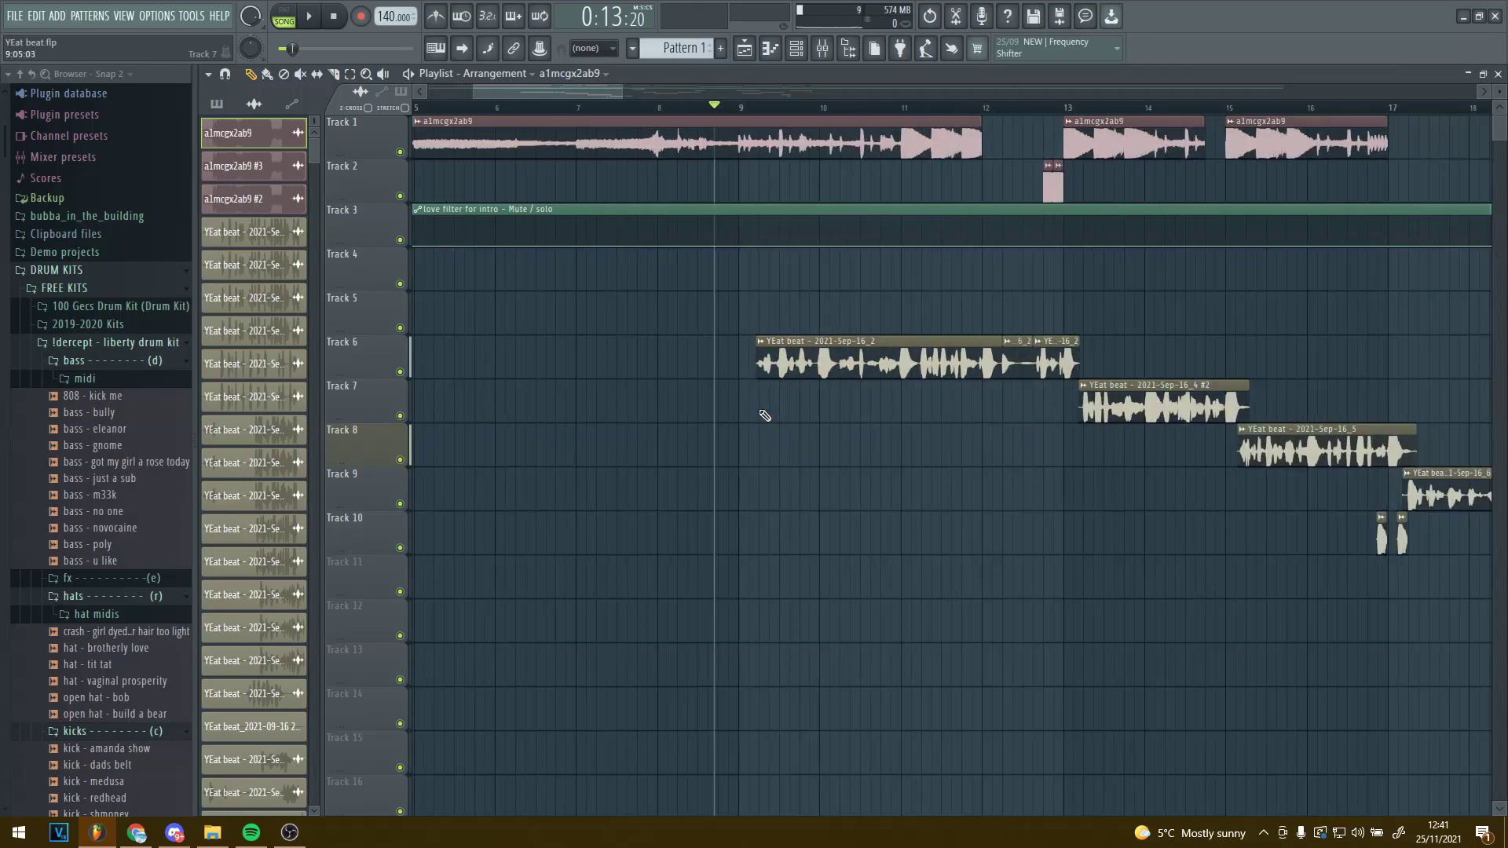
pyautogui.doubleClick(790, 359)
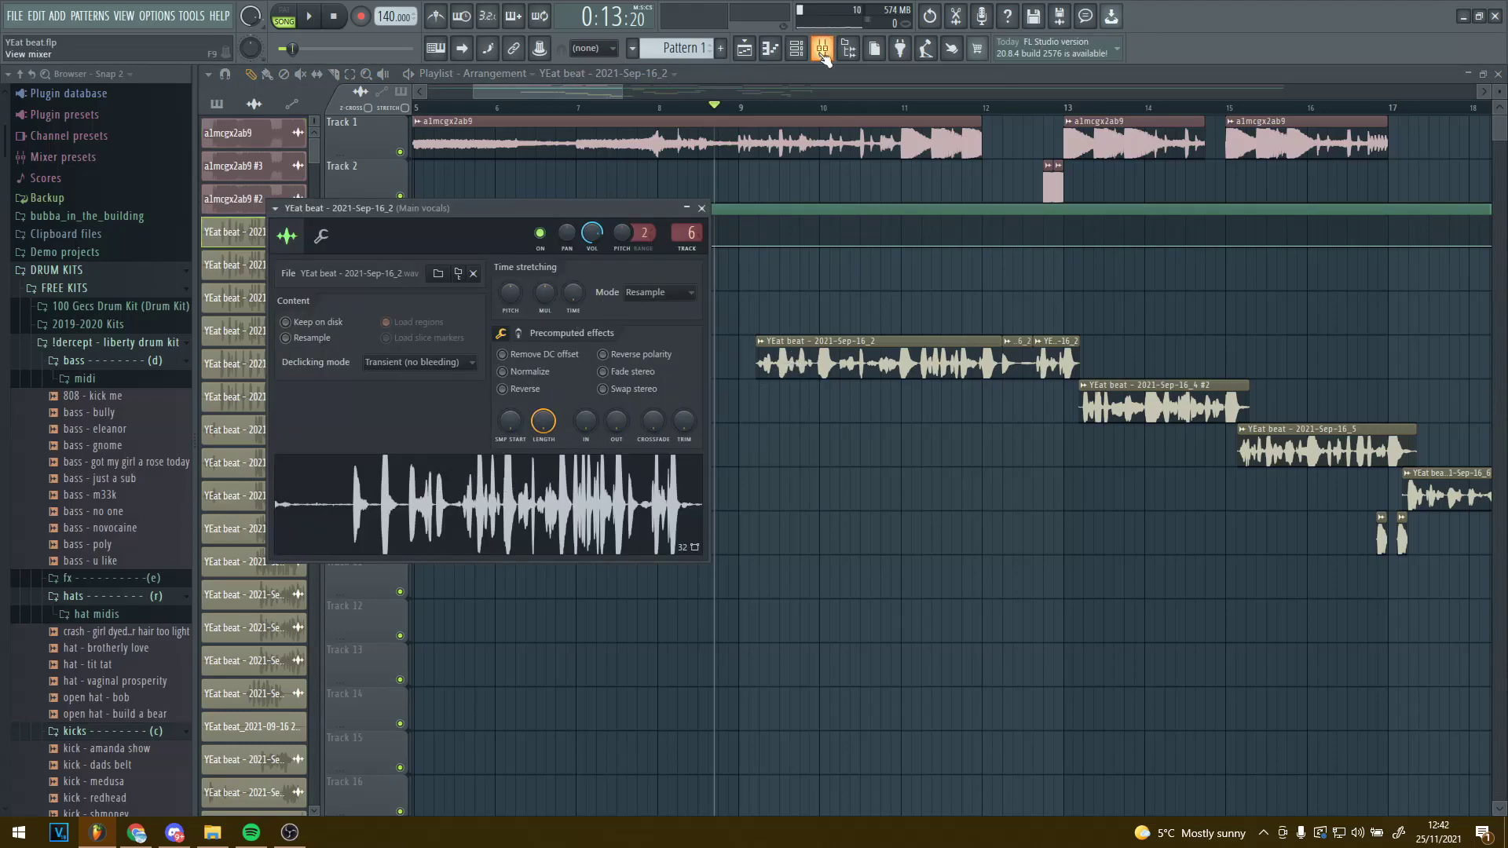
# Step: Load Edison into the first effect slot of mixer track Insert 15
pyautogui.click(823, 55)
pyautogui.click(714, 242)
pyautogui.click(462, 259)
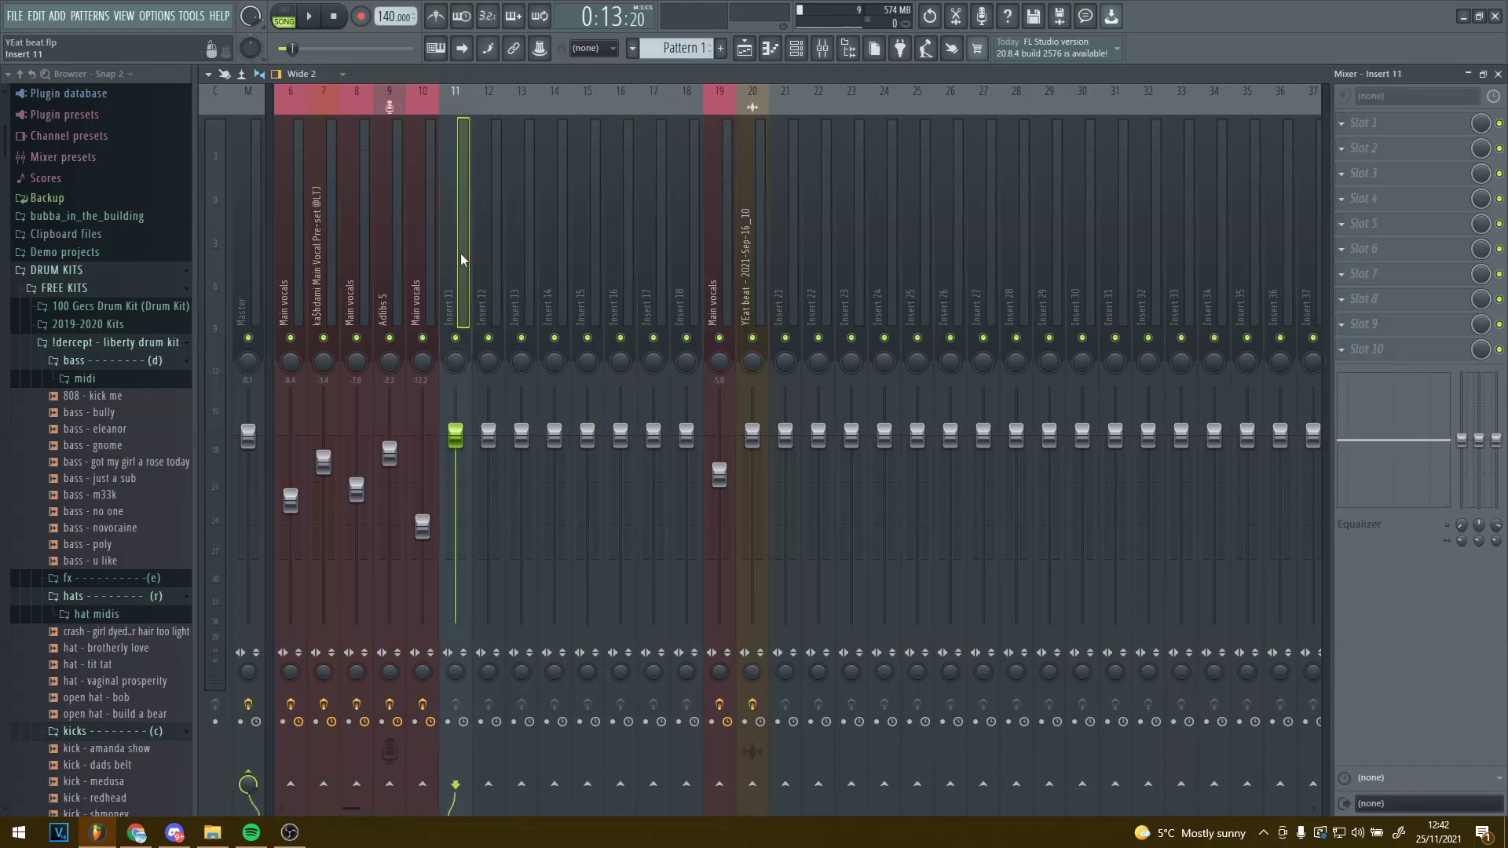
pyautogui.moveTo(461, 253); pyautogui.dragTo(551, 304)
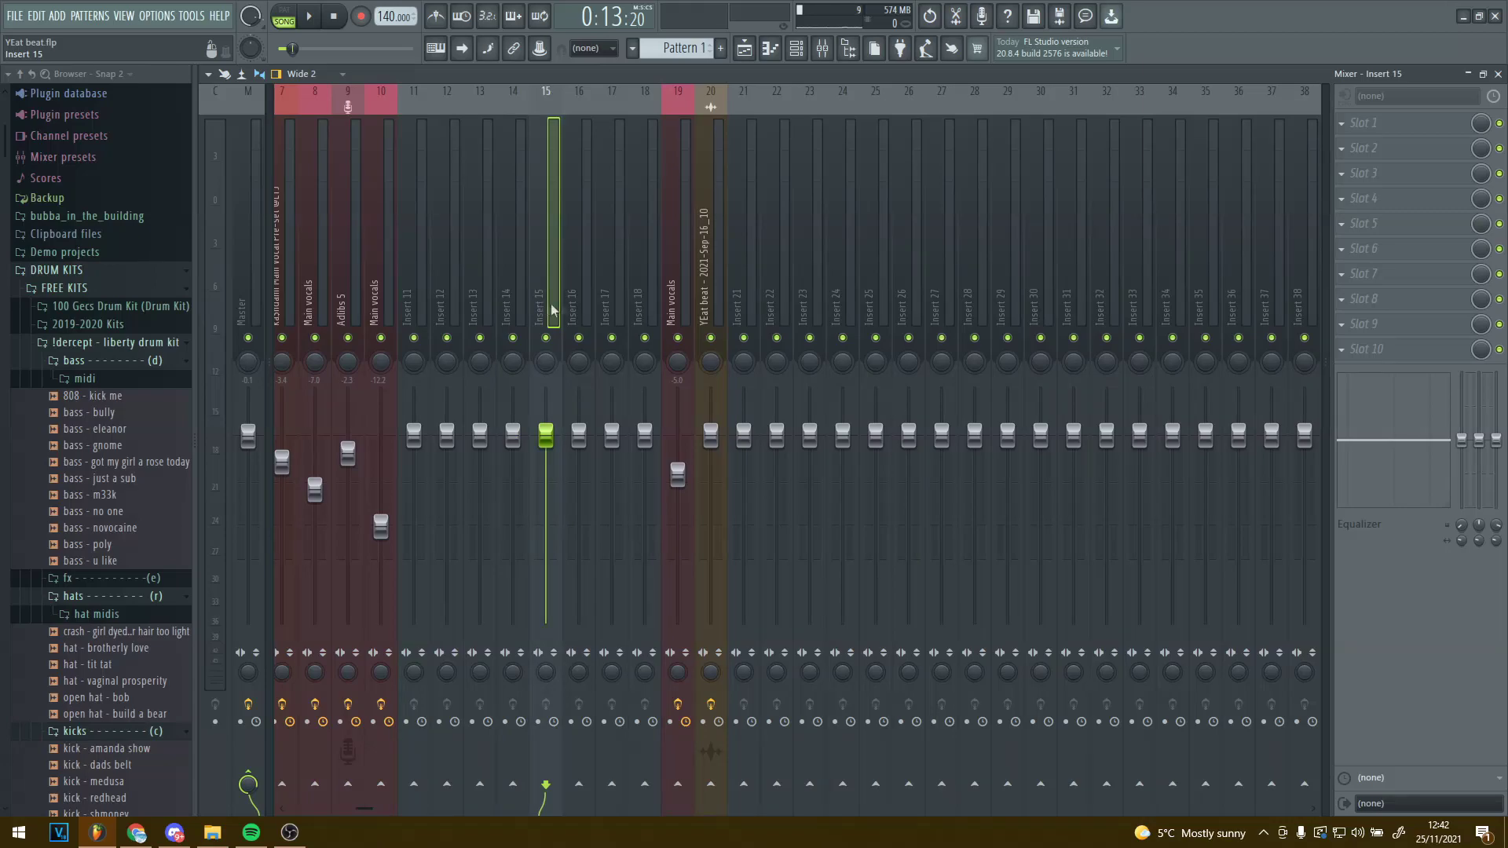
pyautogui.click(1393, 122)
pyautogui.click(1124, 33)
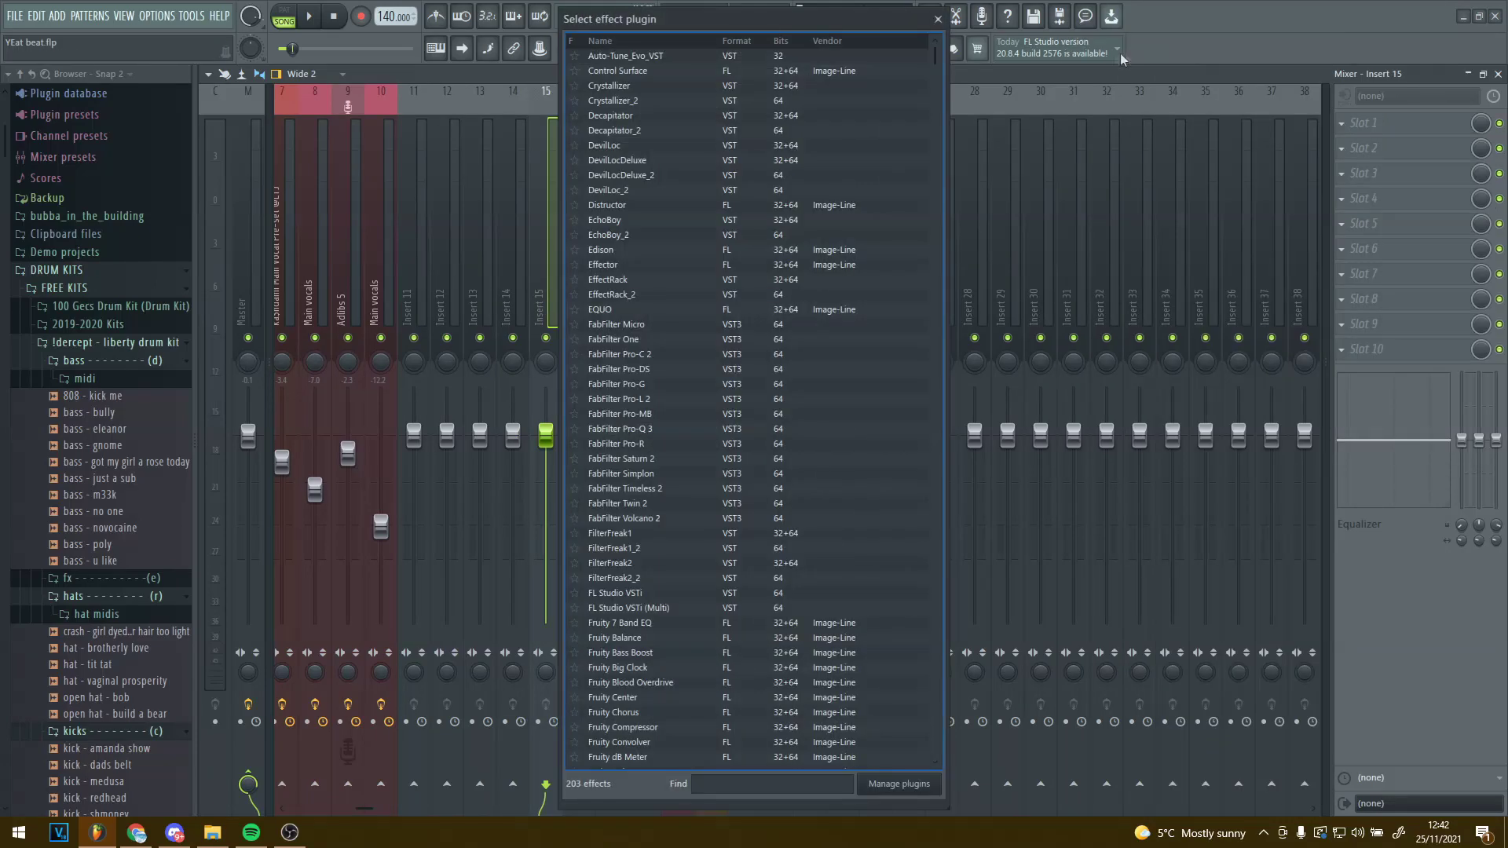
pyautogui.write('edi')
pyautogui.doubleClick(633, 58)
# Step: Minimise the mixer and load the YEat beat - 2021-Sep-16_2 vocal sample into Edison
pyautogui.moveTo(710, 177); pyautogui.dragTo(1053, 235)
pyautogui.click(1467, 74)
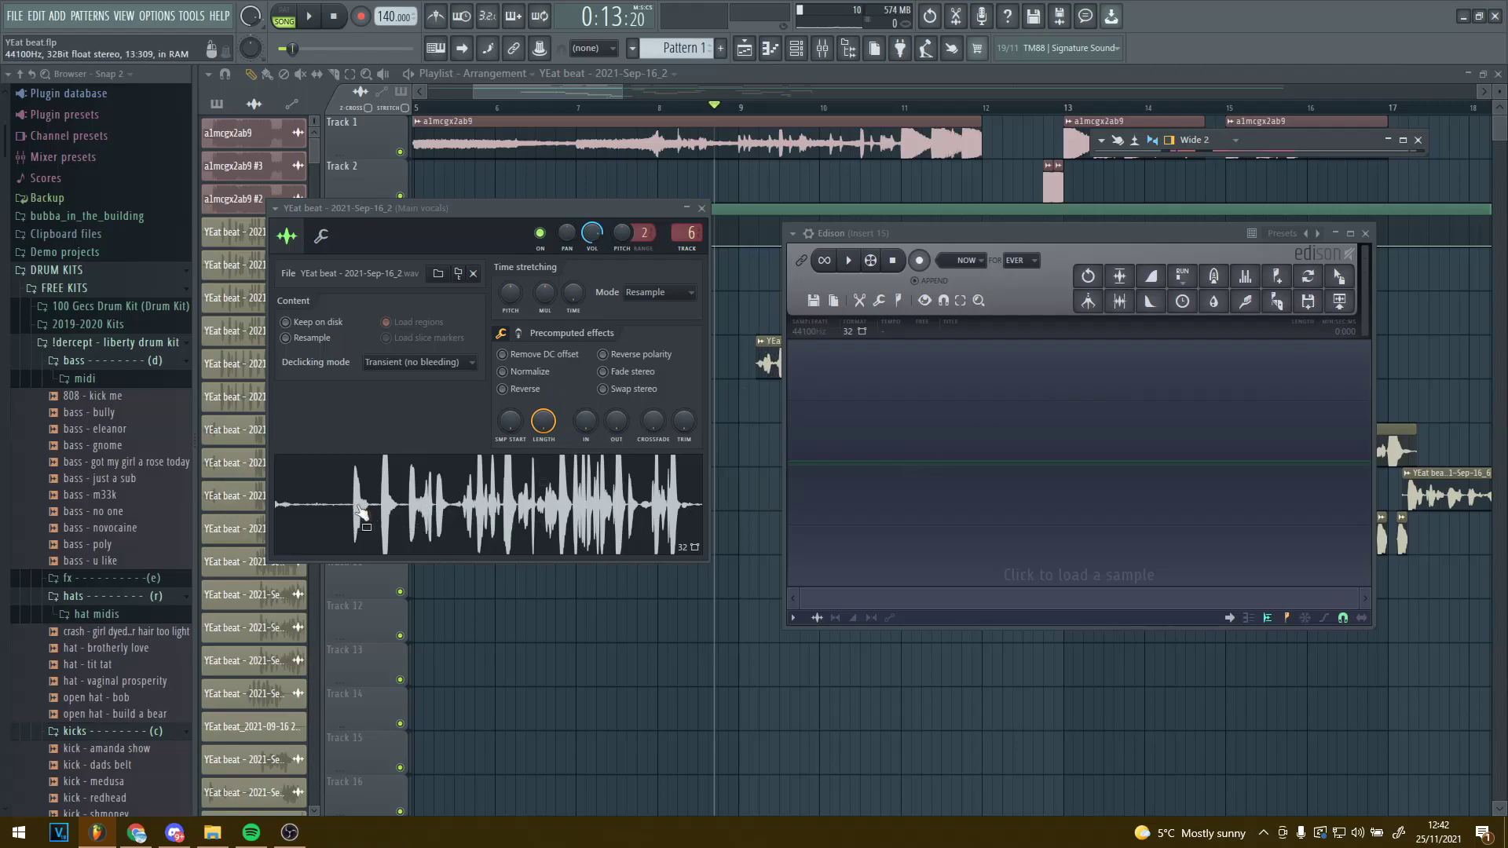
pyautogui.moveTo(354, 506); pyautogui.dragTo(965, 465)
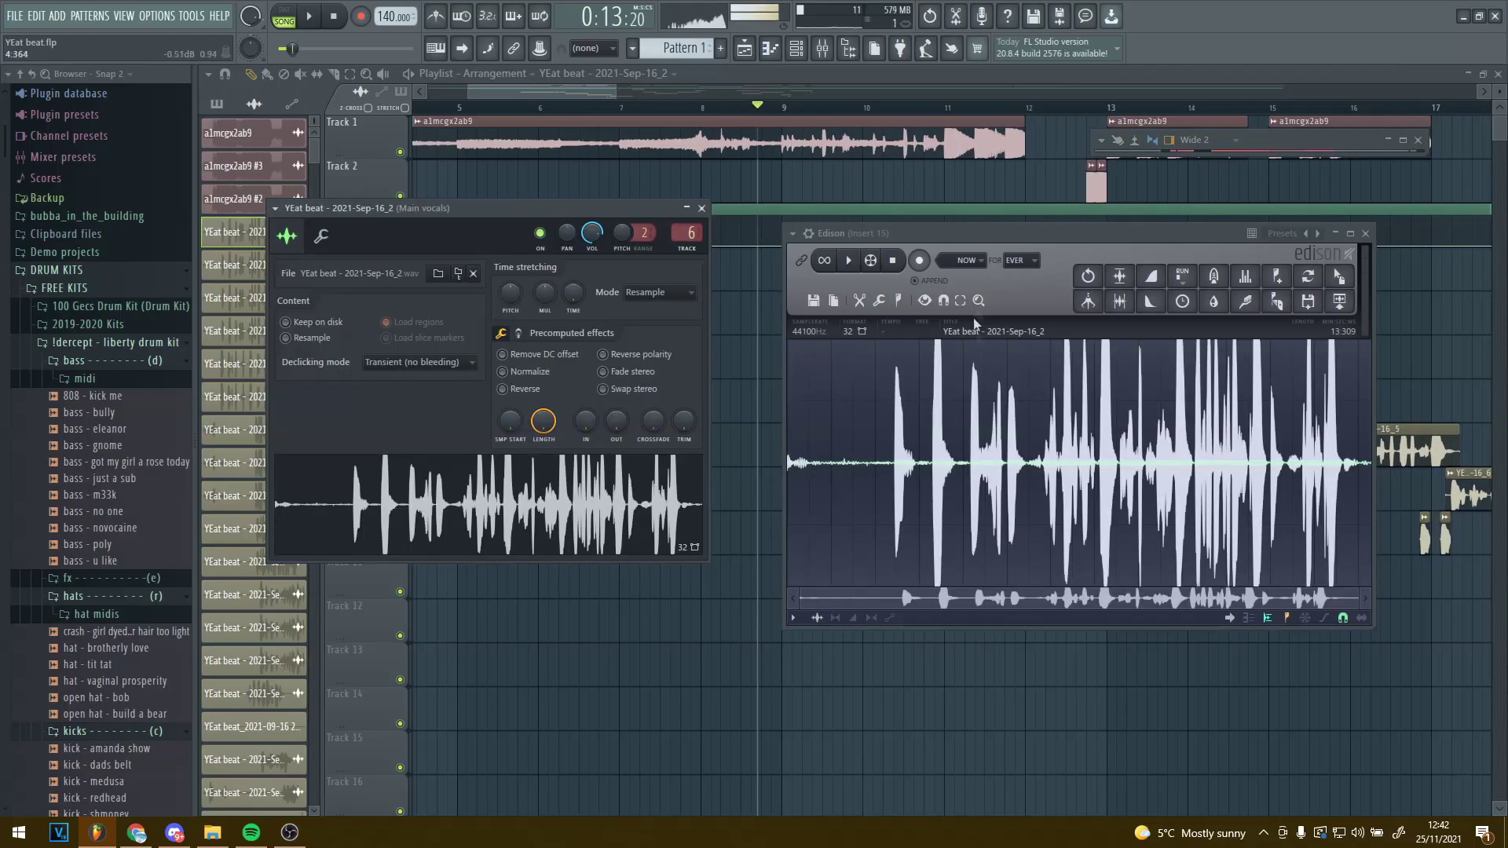
pyautogui.doubleClick(310, 16)
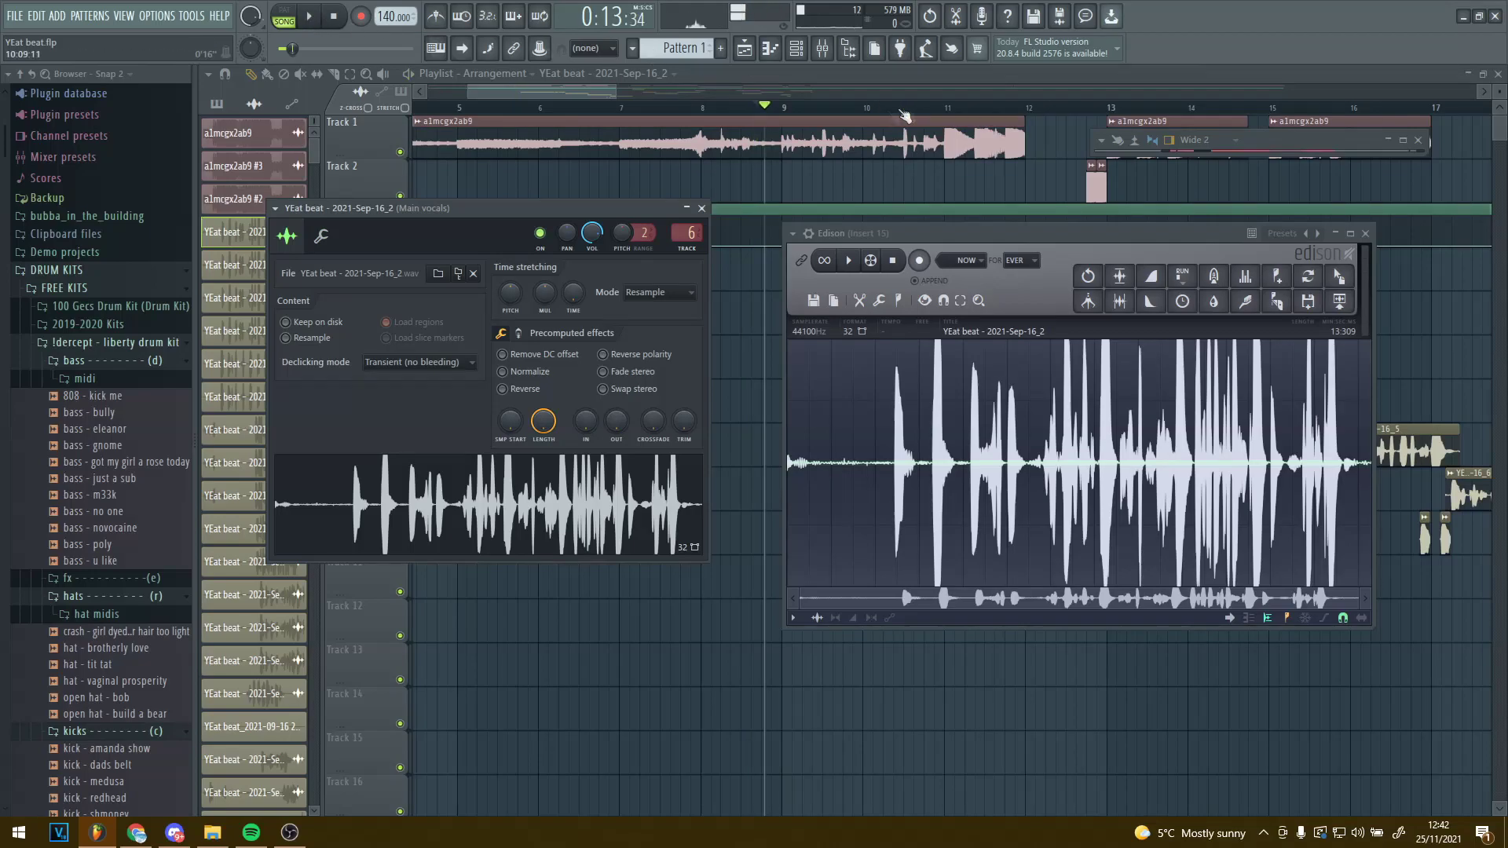
# Step: Minimise the vocal sample's settings window and position Edison over the middle of the playlist
pyautogui.moveTo(1023, 238); pyautogui.dragTo(984, 257)
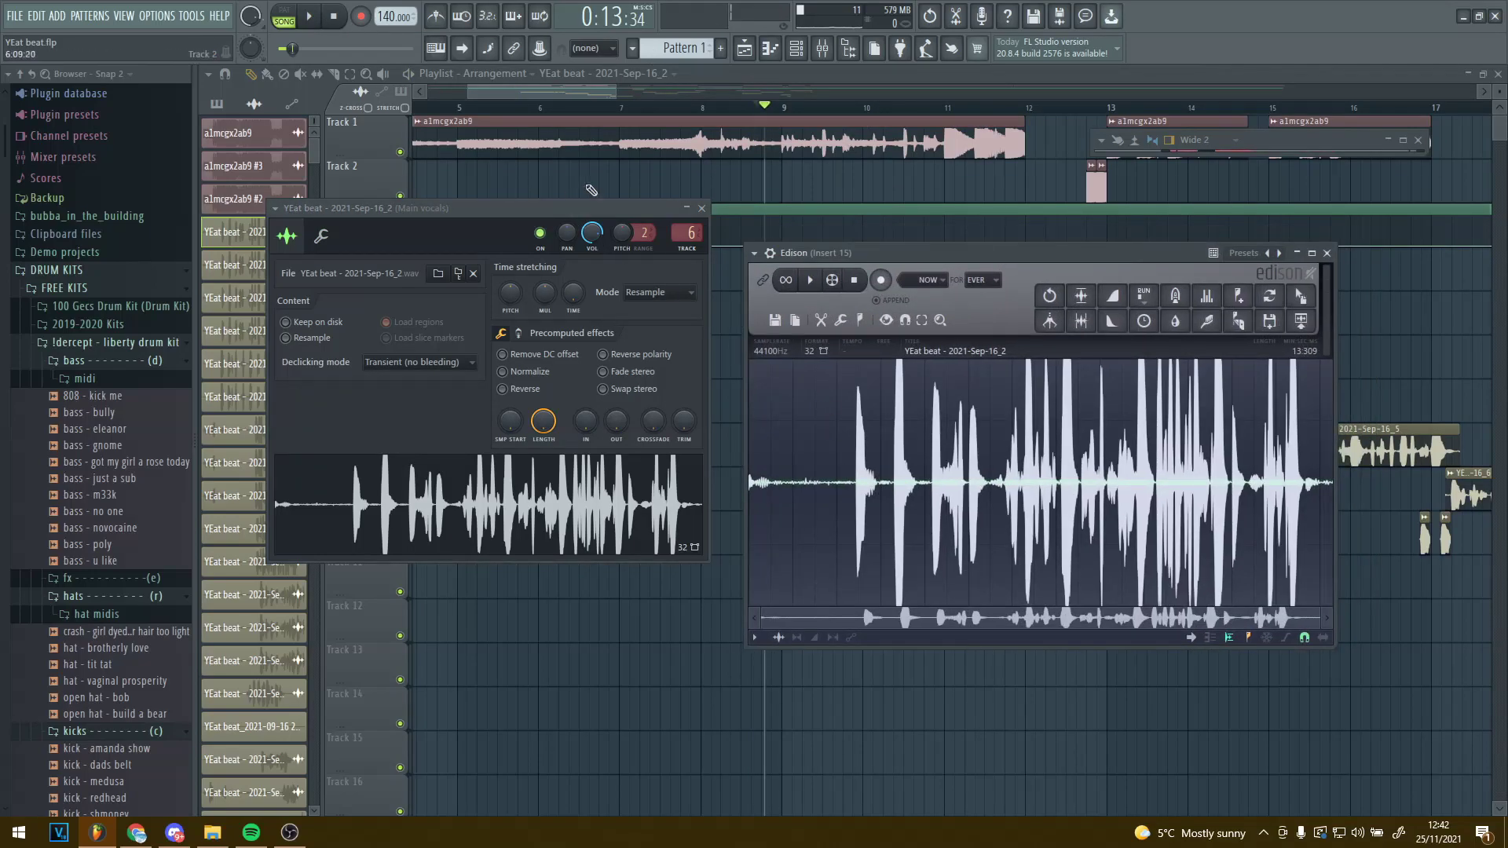
pyautogui.moveTo(594, 207); pyautogui.dragTo(401, 234)
pyautogui.doubleClick(973, 256)
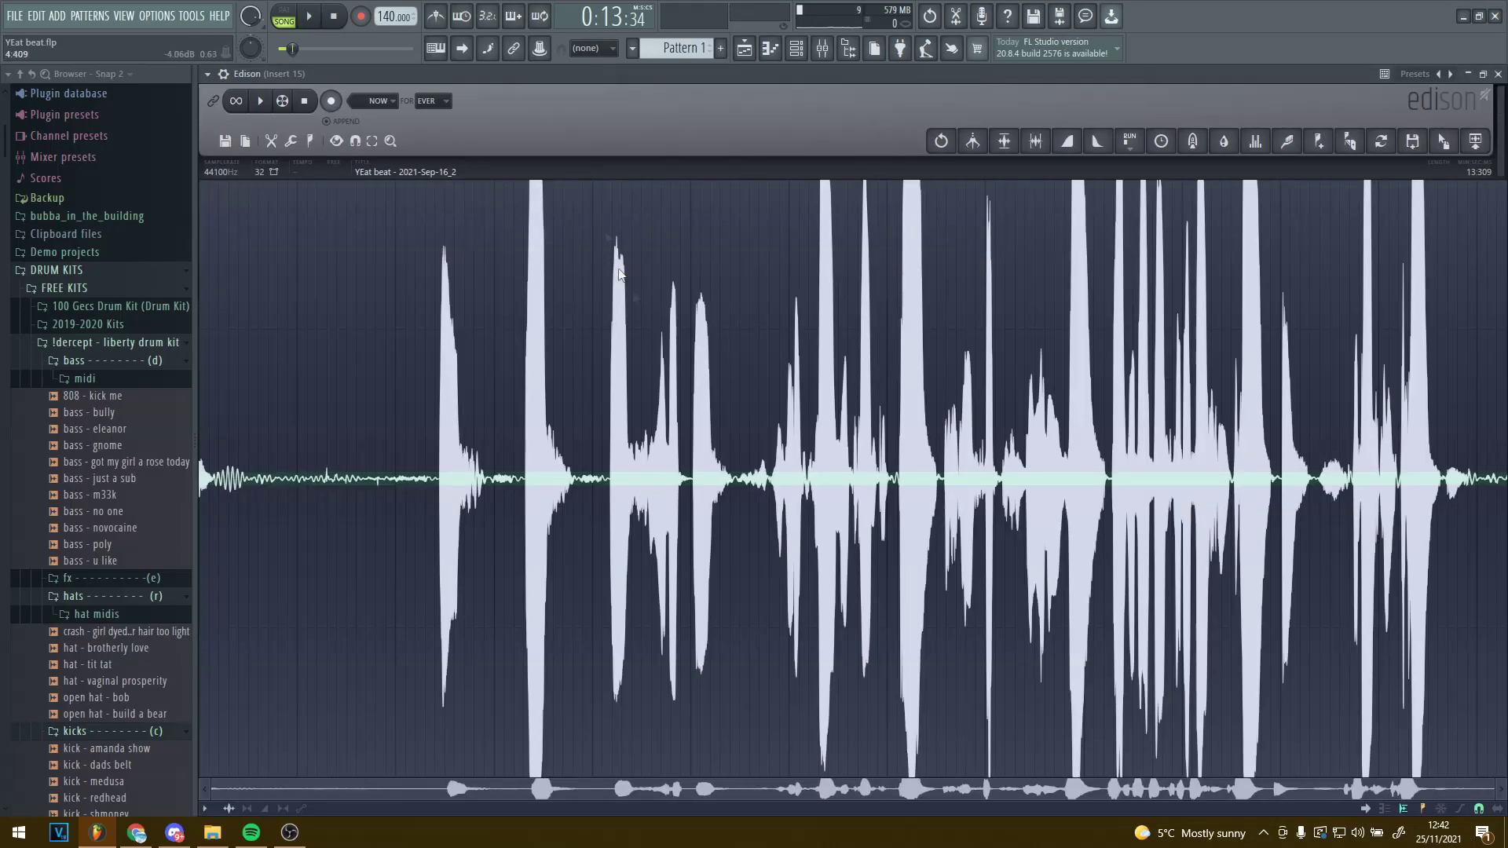
pyautogui.doubleClick(657, 82)
pyautogui.moveTo(948, 256); pyautogui.dragTo(788, 279)
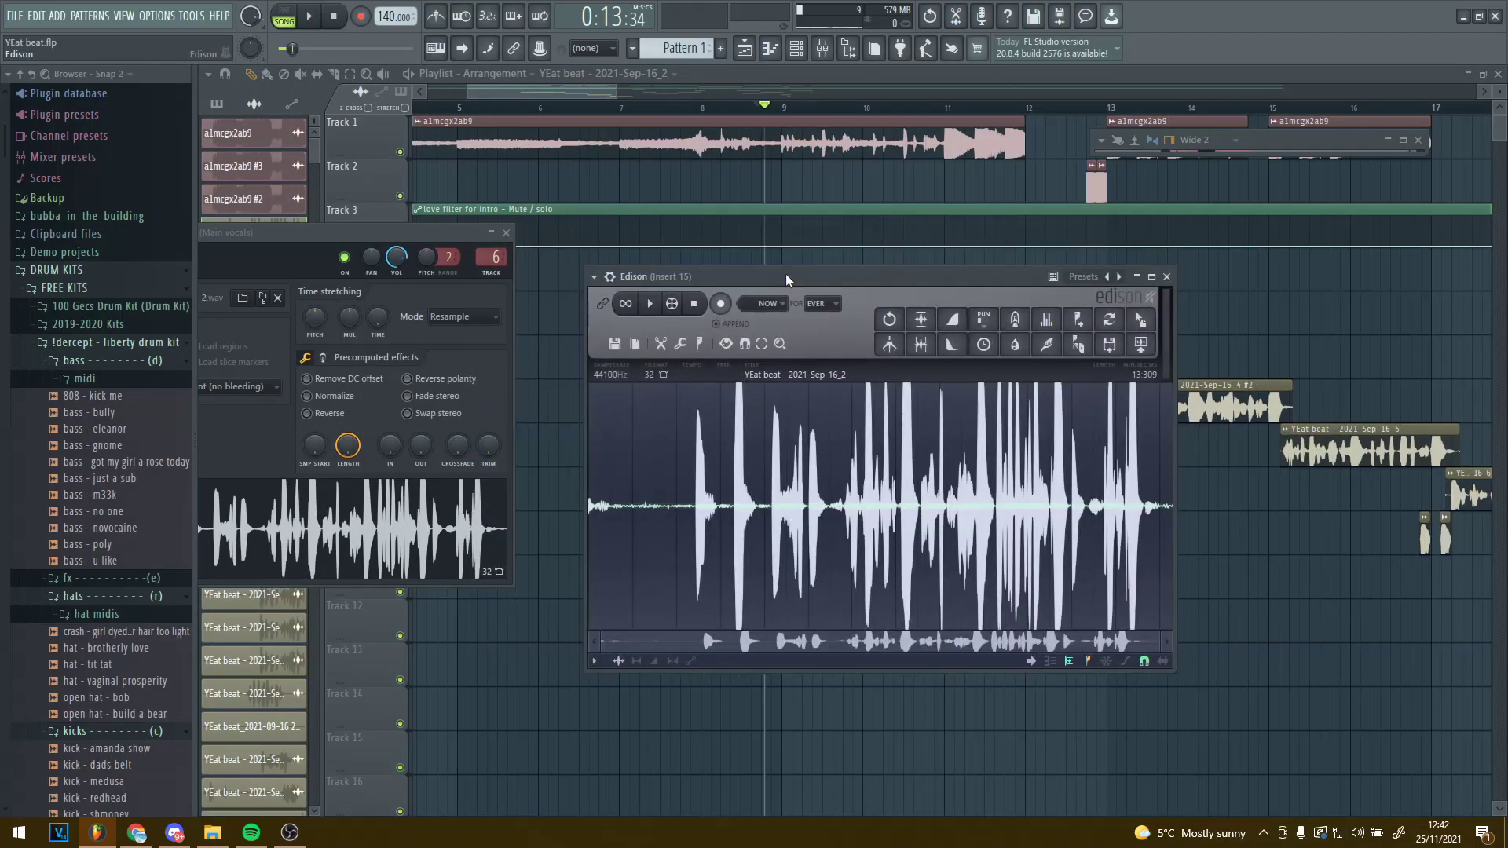
pyautogui.click(491, 232)
pyautogui.moveTo(953, 284); pyautogui.dragTo(906, 282)
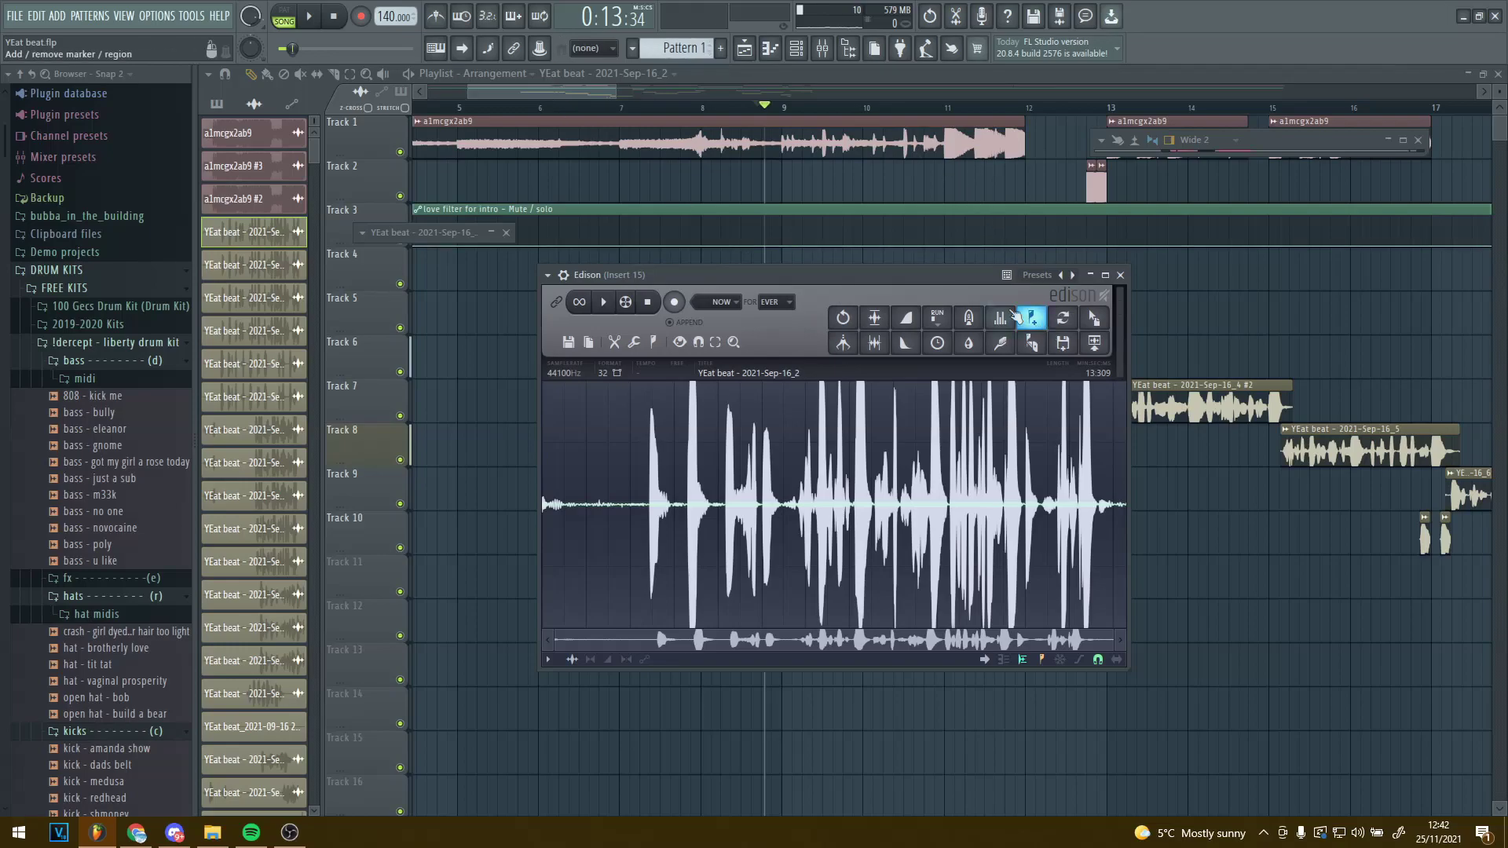
# Step: Zoom the playlist in on the Track 6 vocal clip and place Edison just below it
pyautogui.scroll(-3, 856, 214)
pyautogui.scroll(1, 816, 196)
pyautogui.keyDown('ctrl'); pyautogui.scroll(3, 777, 189); pyautogui.keyUp('ctrl')
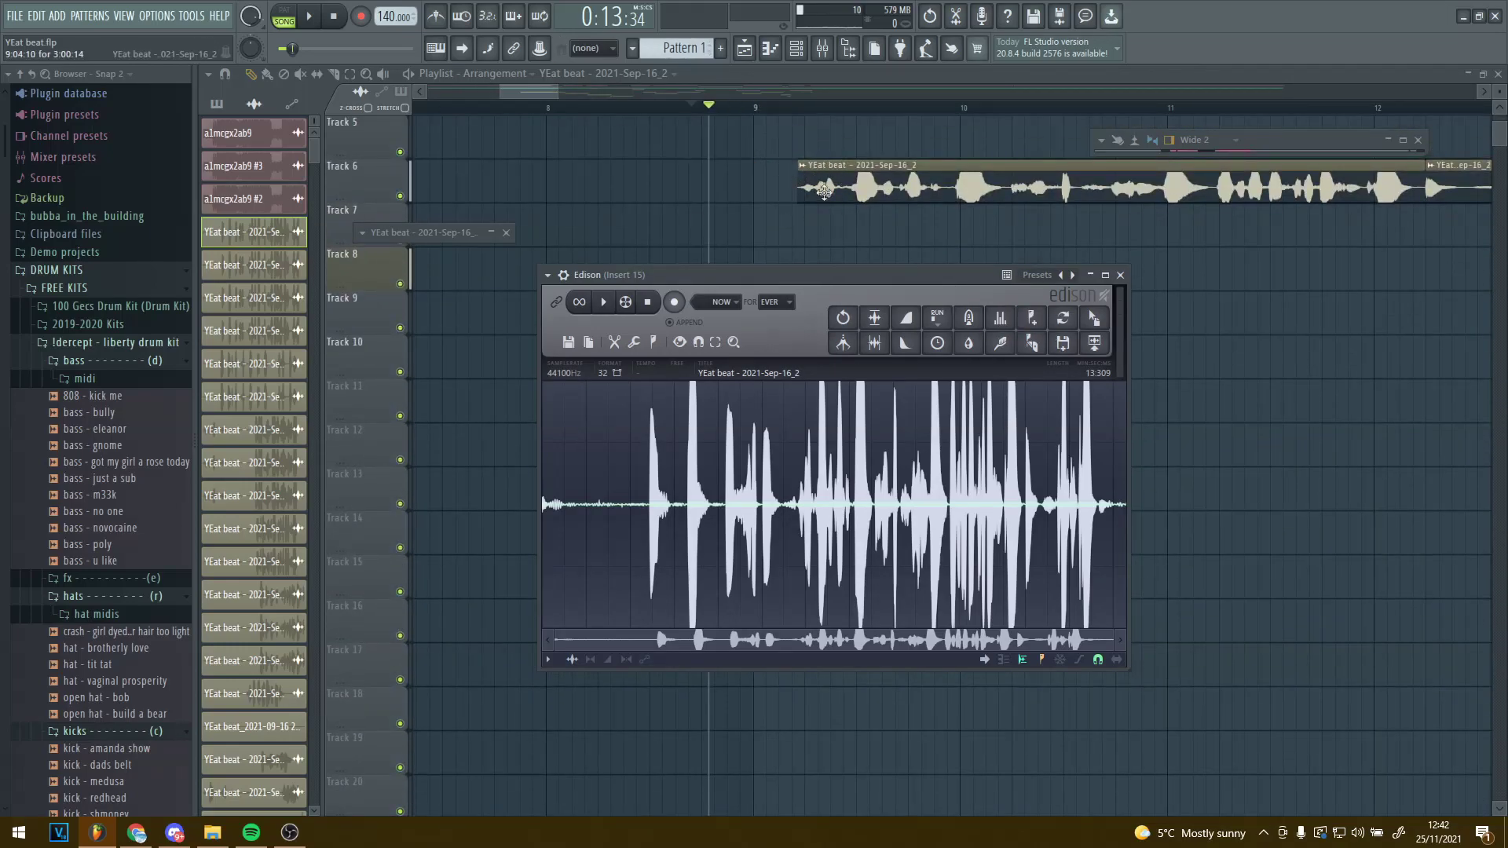
pyautogui.moveTo(803, 275); pyautogui.dragTo(800, 231)
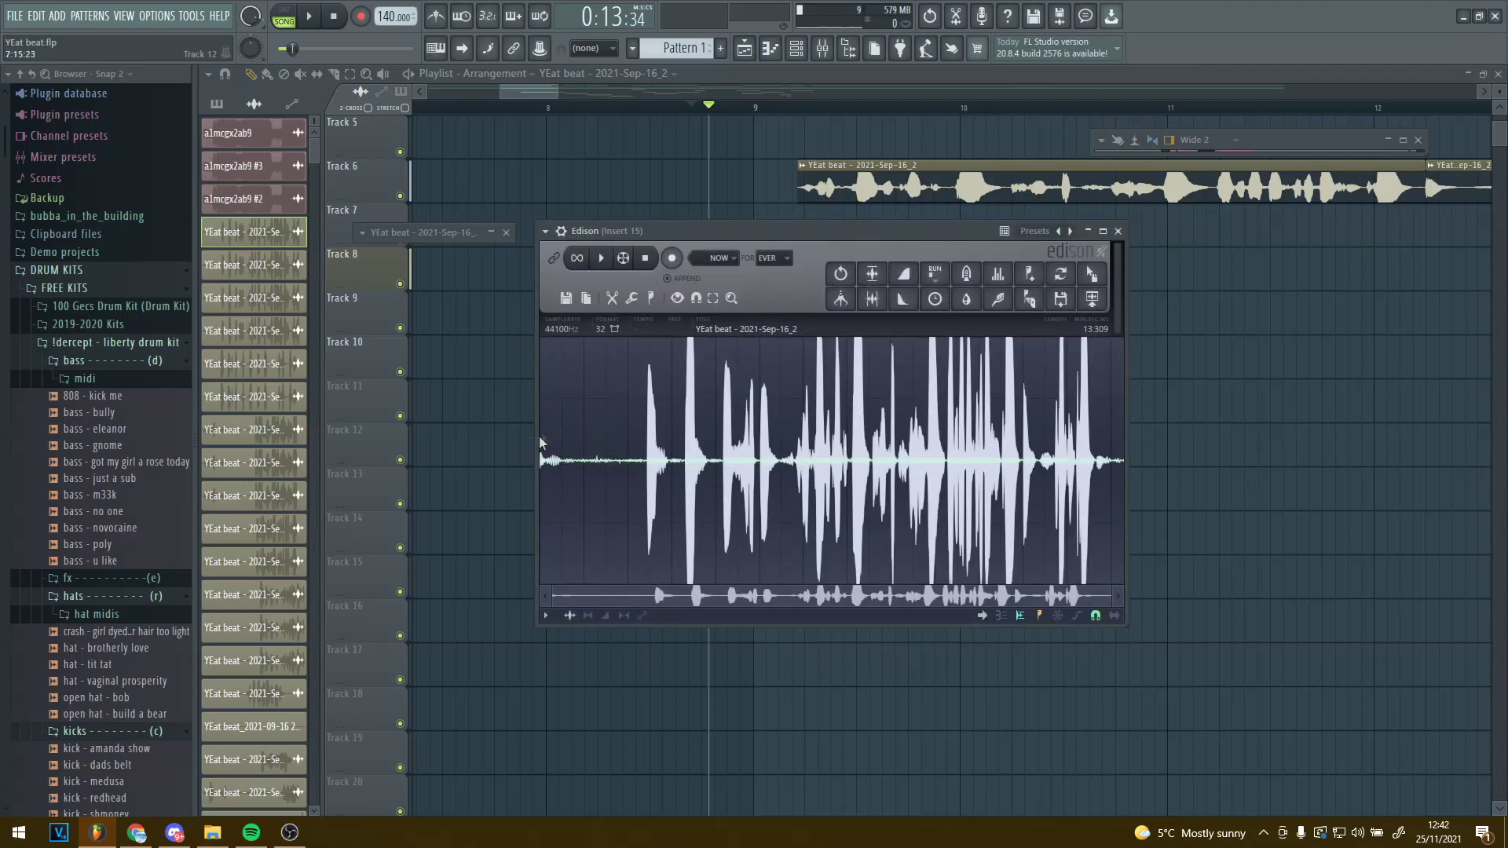
# Step: Cut the sample in Edison down to a short vocal fragment 0.322 long, removing everything from 6.923 onward first
pyautogui.moveTo(542, 427); pyautogui.dragTo(649, 453)
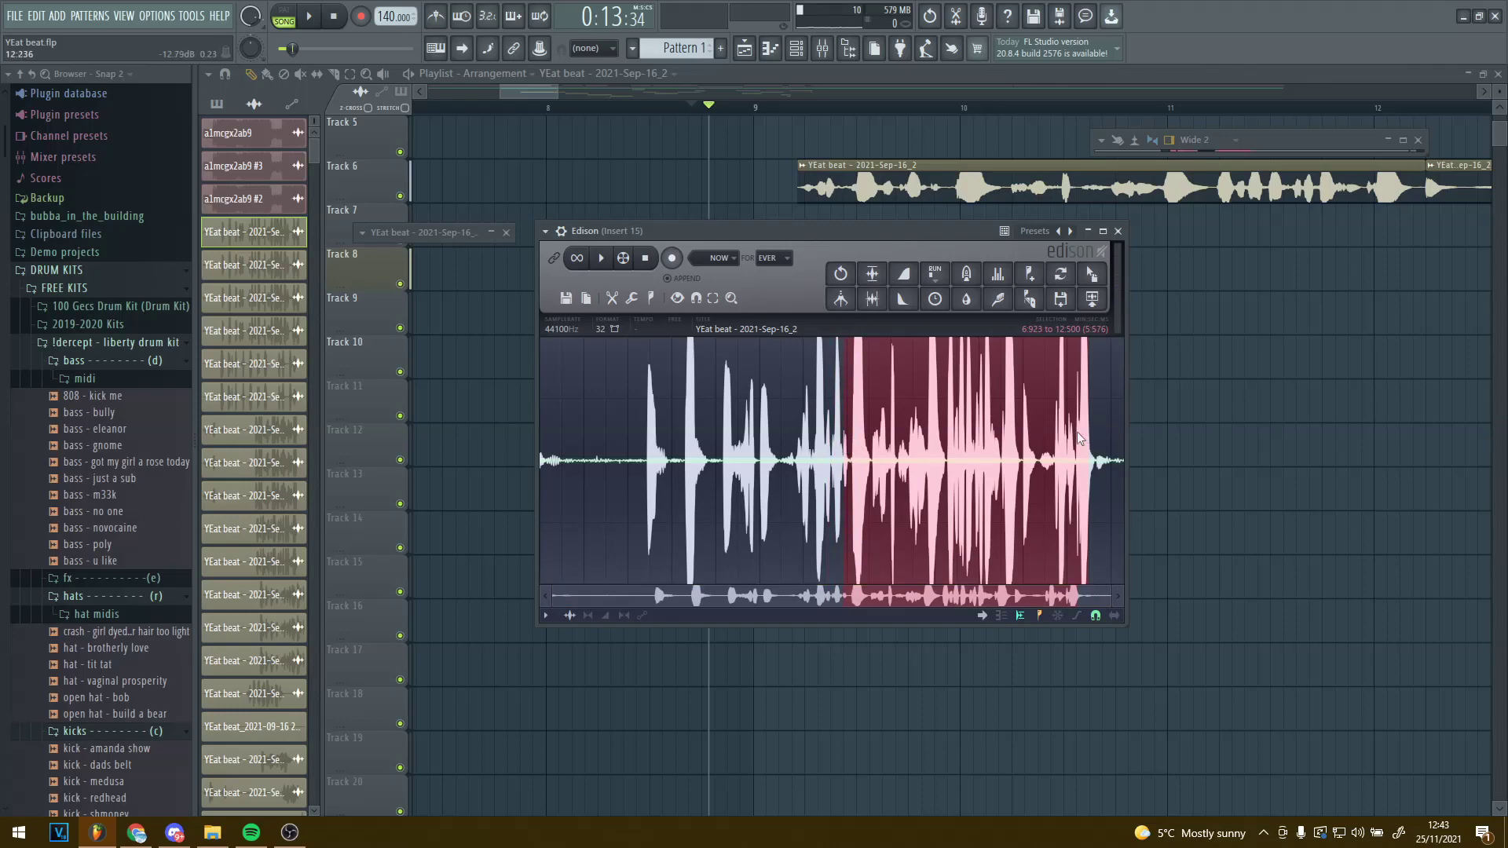
pyautogui.moveTo(1088, 438); pyautogui.dragTo(1170, 449)
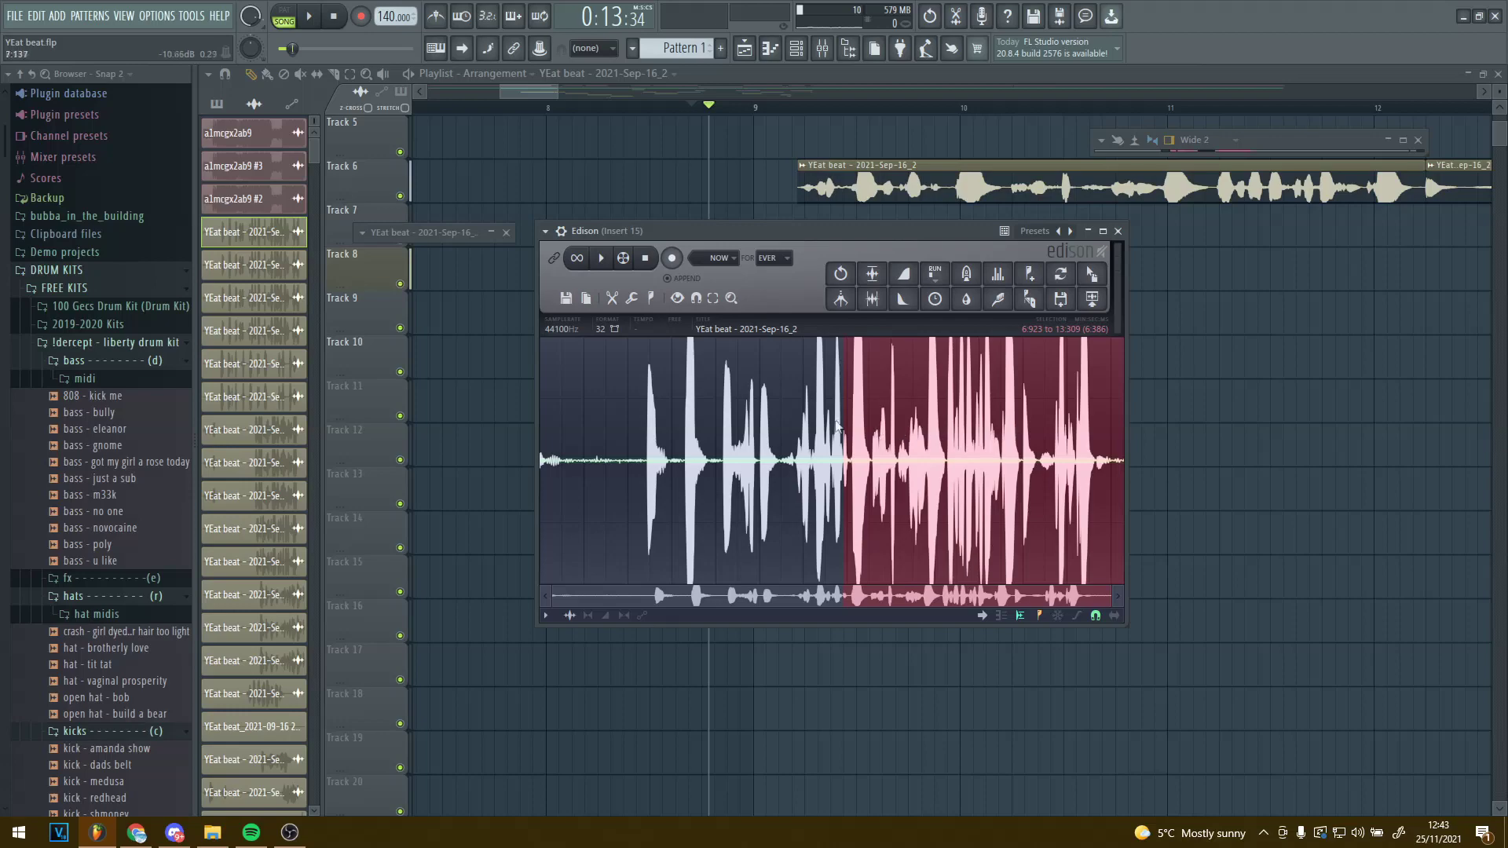
pyautogui.press('Delete')
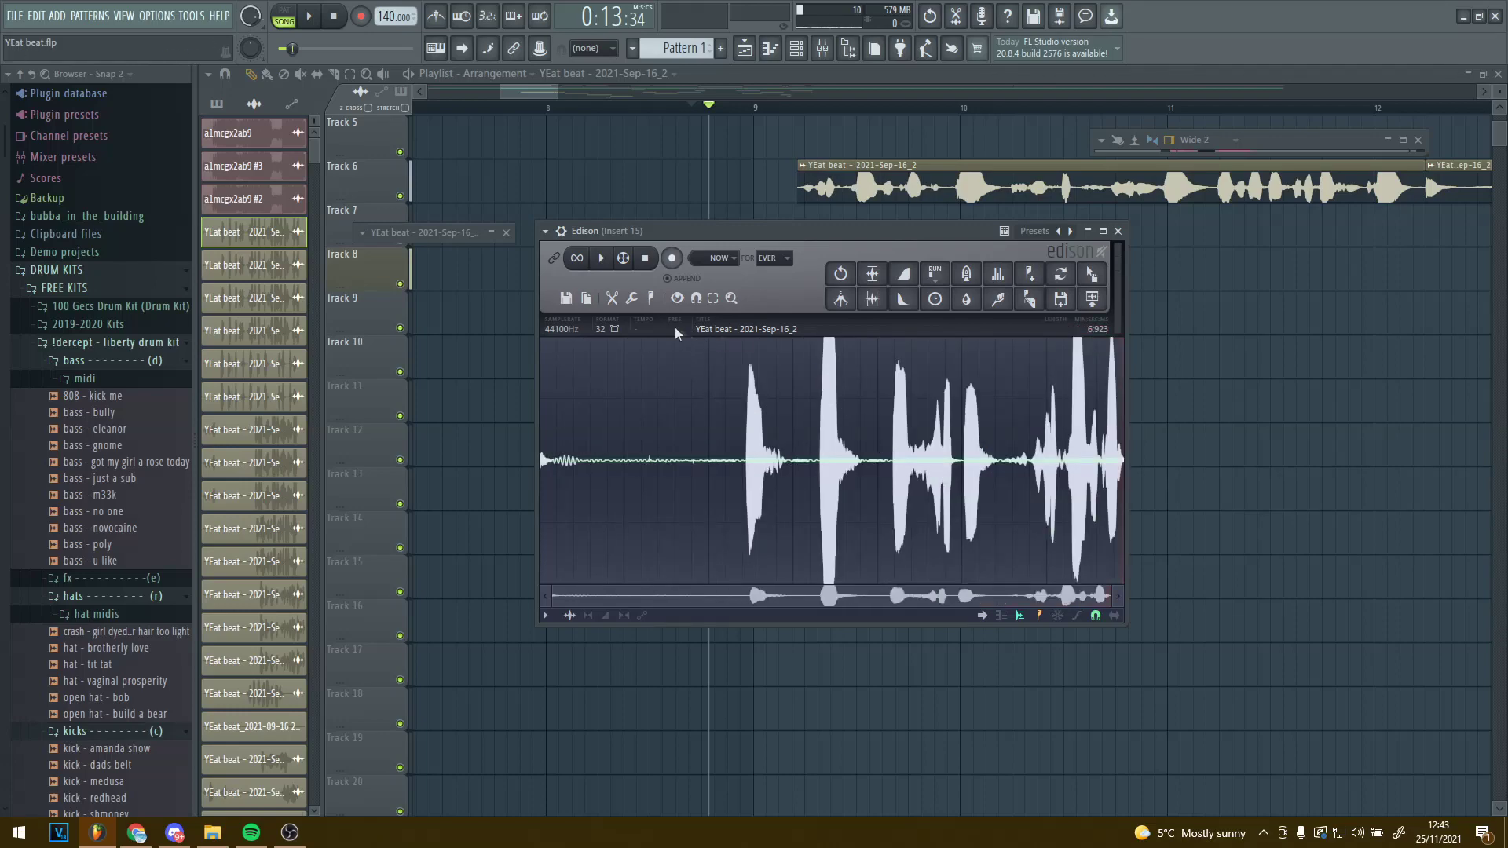
pyautogui.scroll(1, 1007, 435)
pyautogui.scroll(-1, 999, 435)
pyautogui.hotkey('ctrl', 'a')
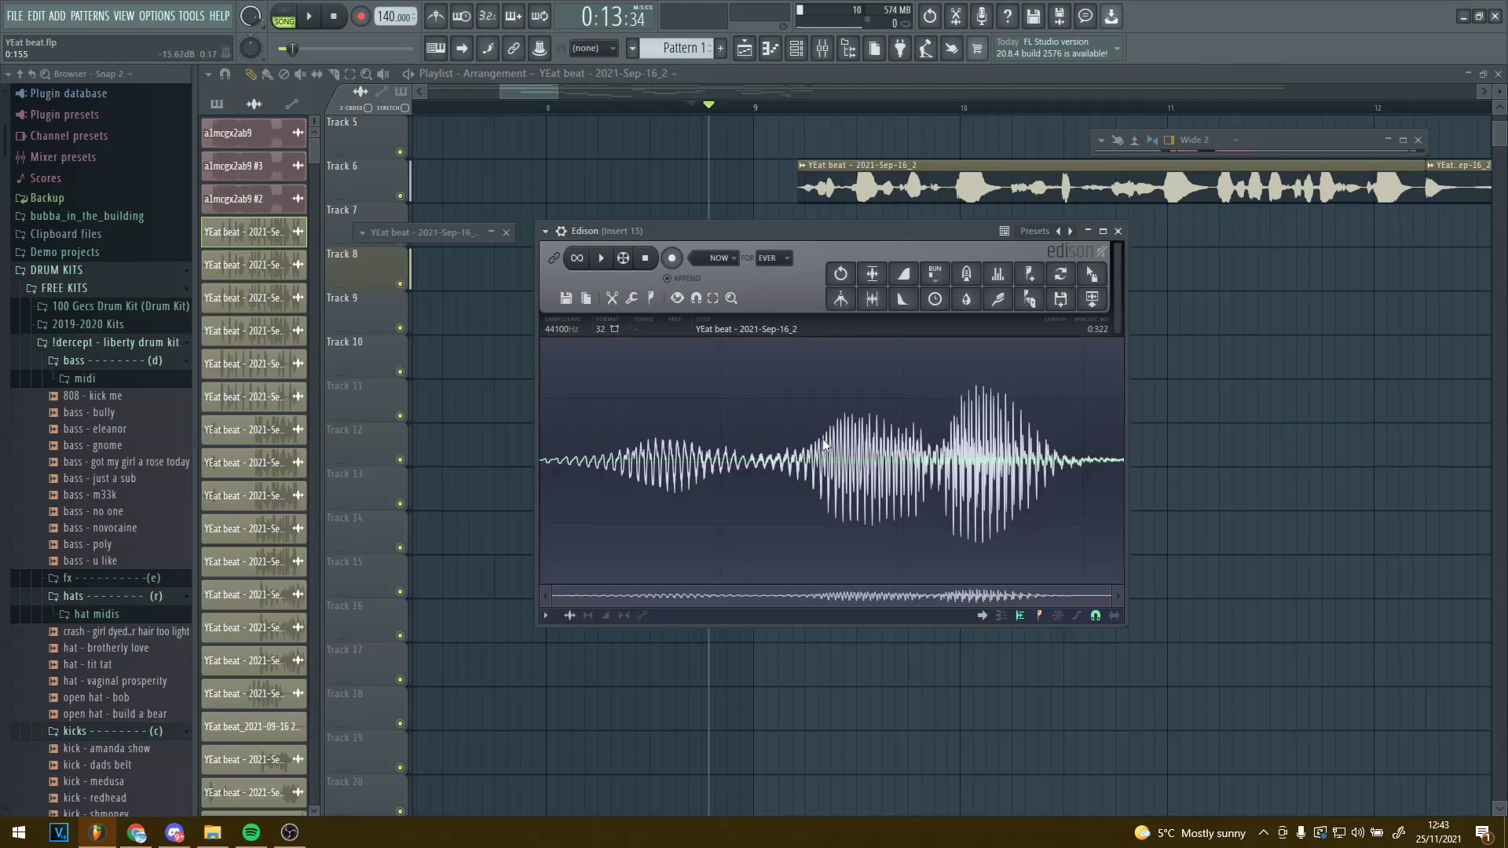
# Step: Play back the whole vocal fragment and its first 0.200 to examine where the sustained sound lies
pyautogui.moveTo(825, 444); pyautogui.dragTo(856, 440)
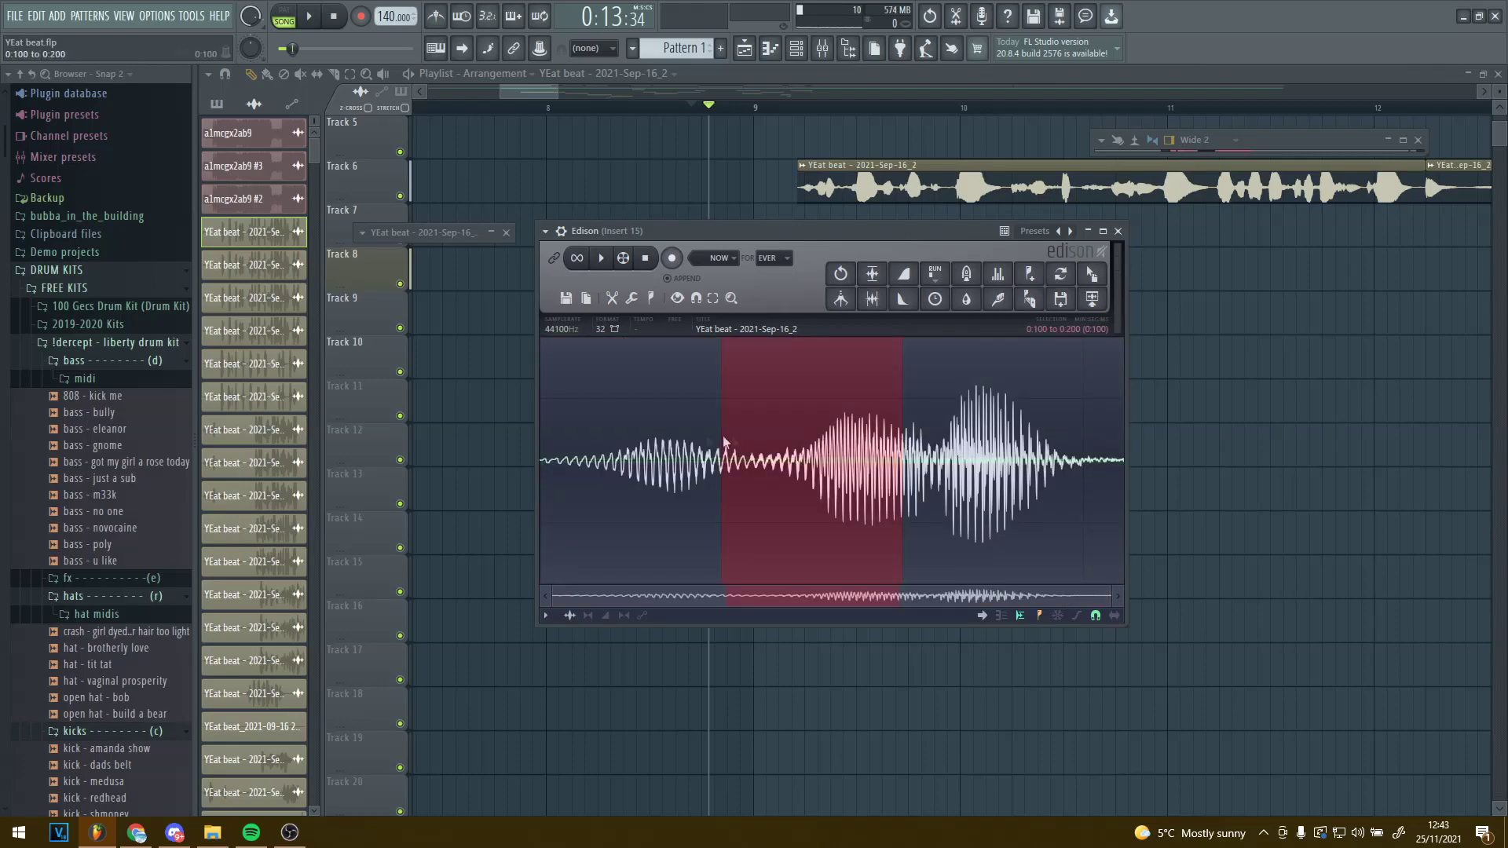
pyautogui.scroll(1, 869, 455)
pyautogui.scroll(1, 911, 452)
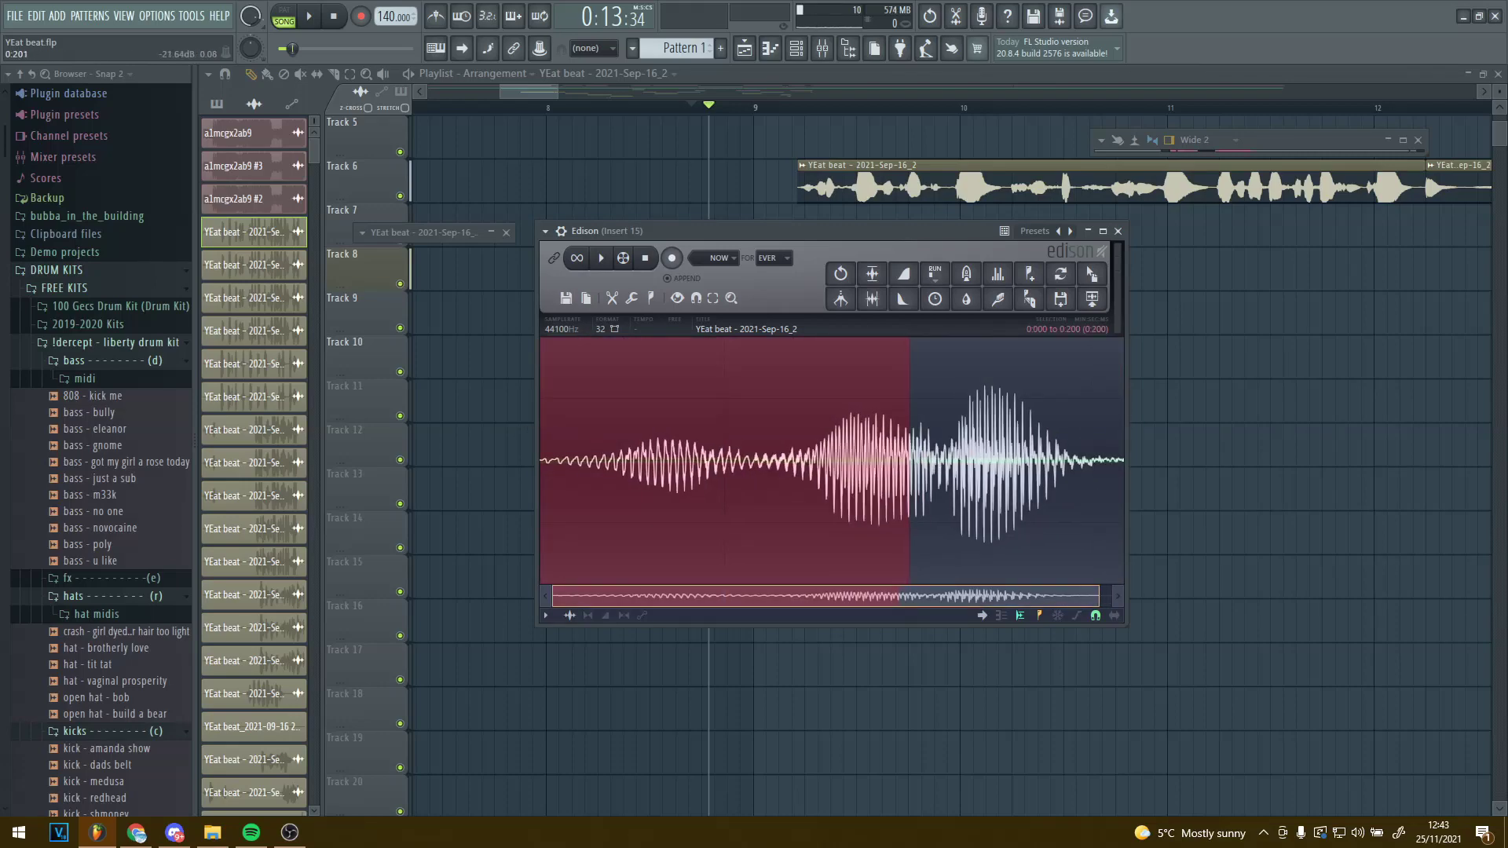
pyautogui.scroll(-1, 911, 452)
pyautogui.scroll(-2, 895, 453)
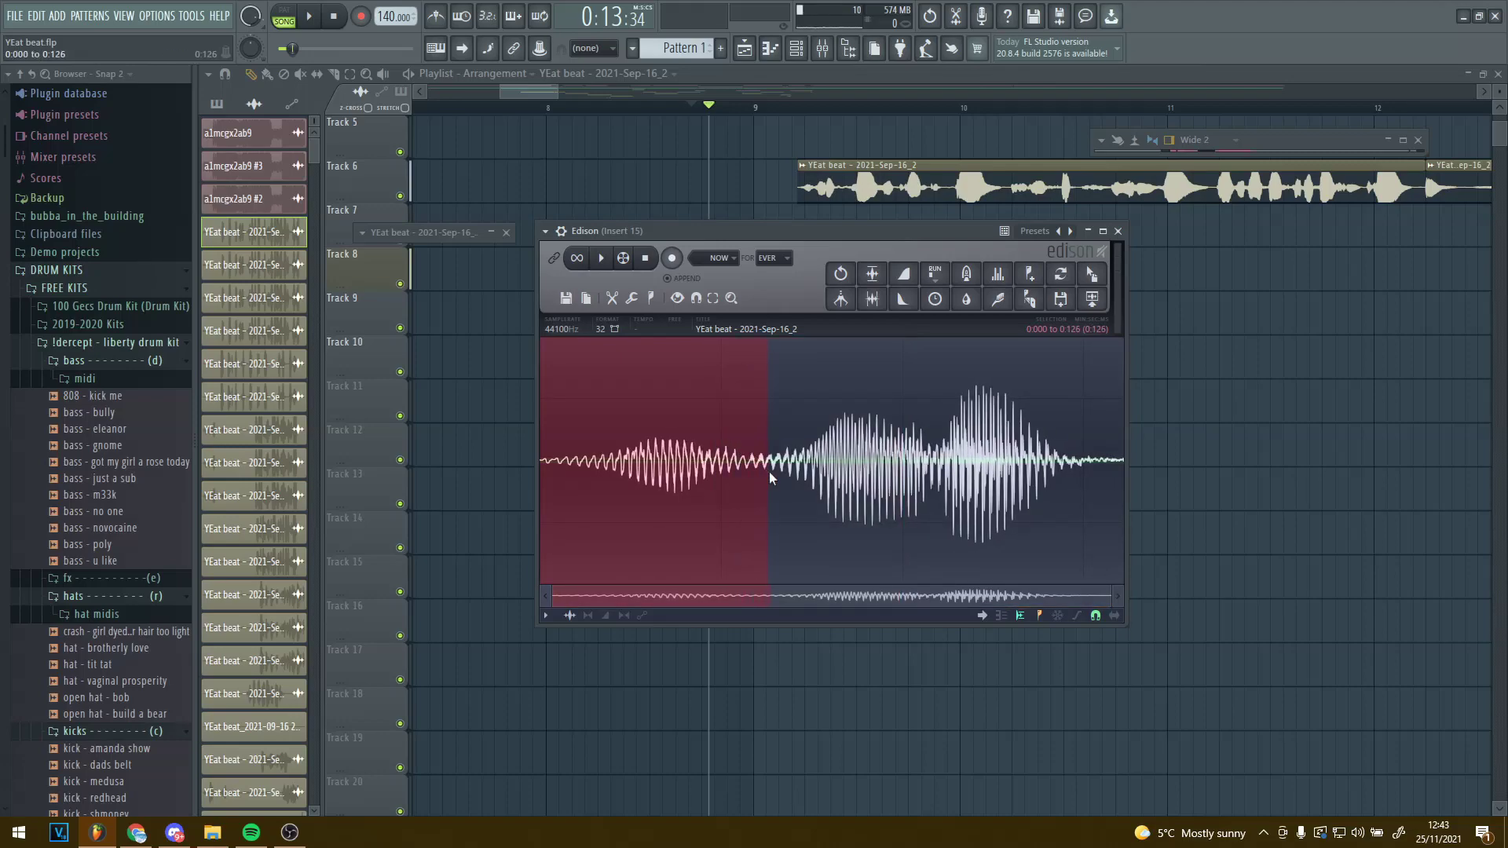
pyautogui.moveTo(770, 472); pyautogui.dragTo(1104, 441)
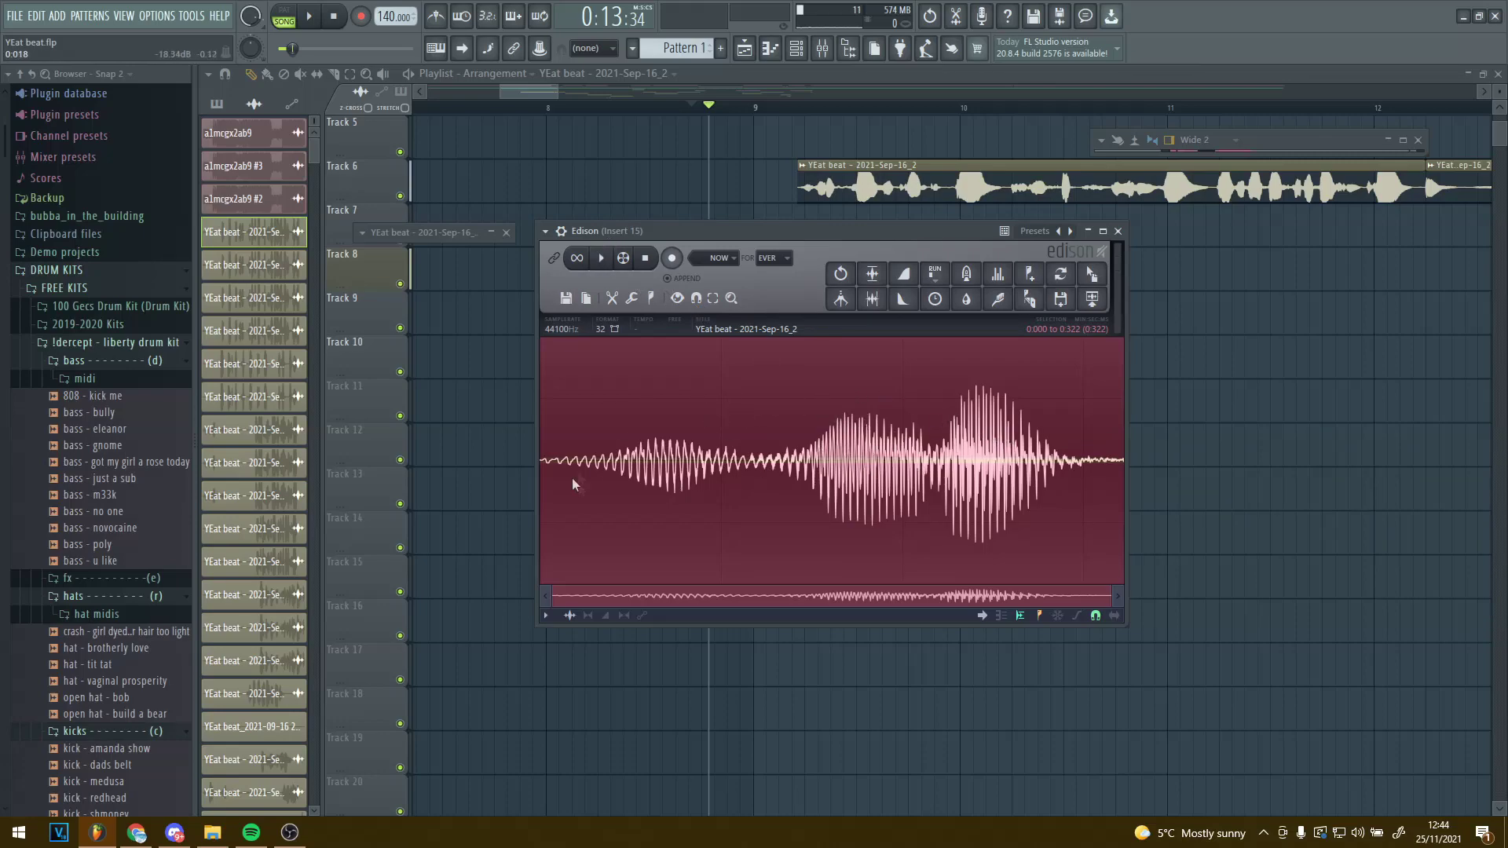
pyautogui.click(612, 264)
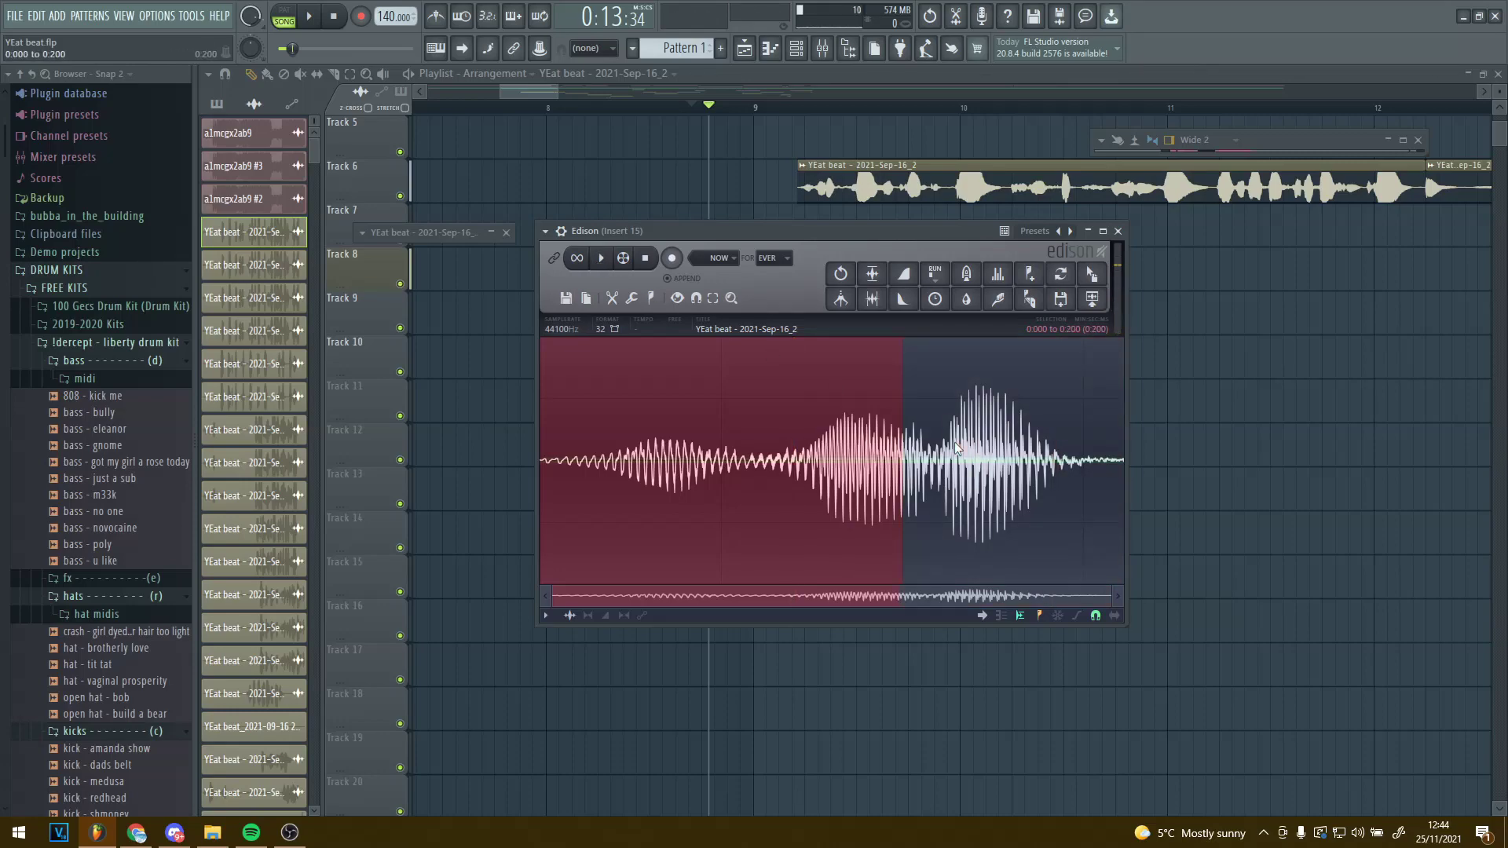
pyautogui.click(611, 265)
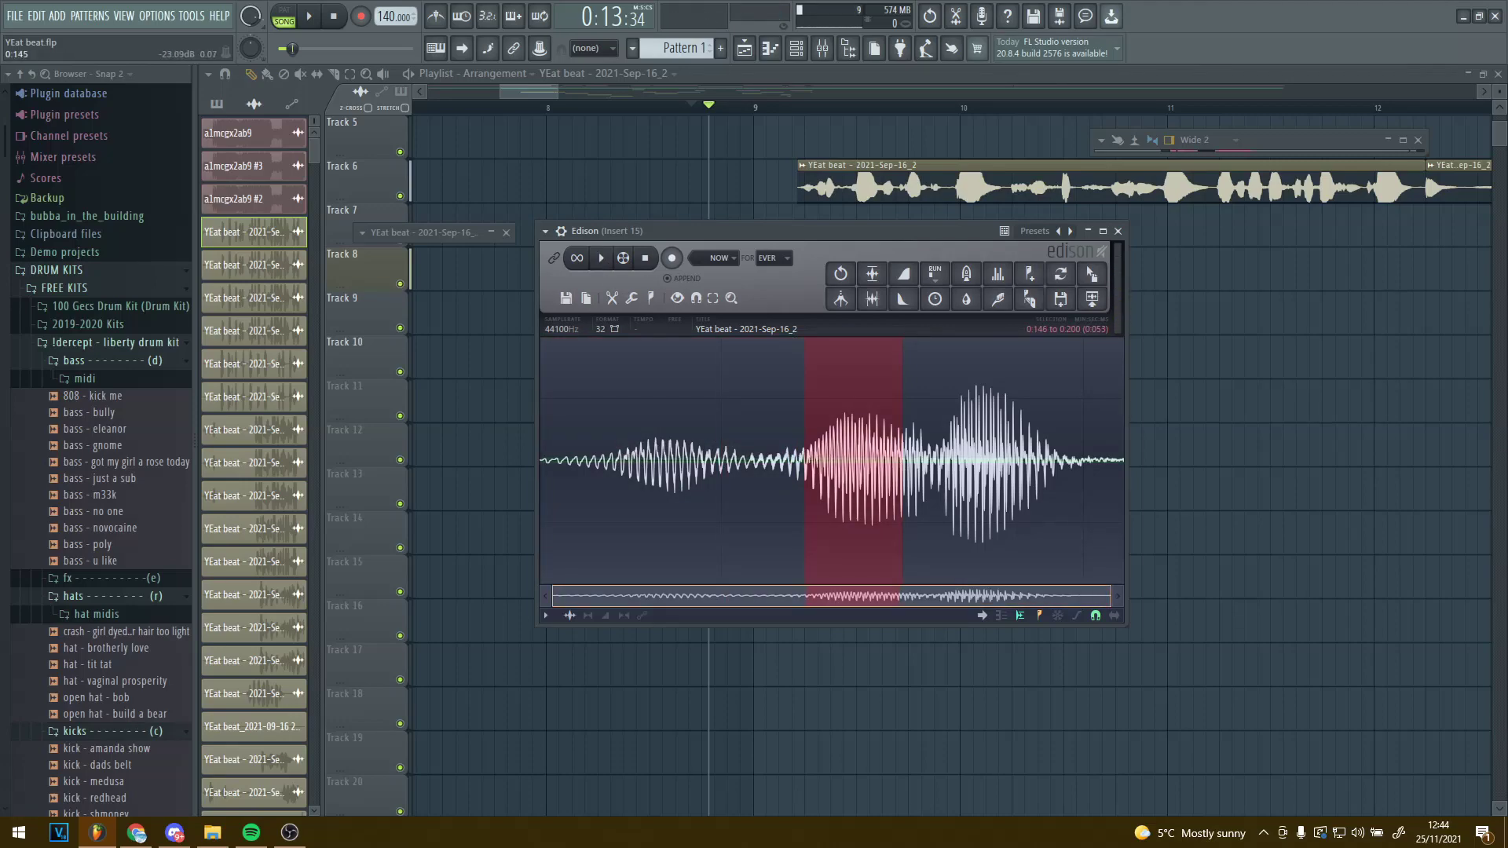
# Step: Delete the beginning of the vocal fragment, from 0.000 to 0.138
pyautogui.scroll(2, 911, 495)
pyautogui.scroll(-2, 917, 505)
pyautogui.moveTo(816, 489); pyautogui.dragTo(761, 455)
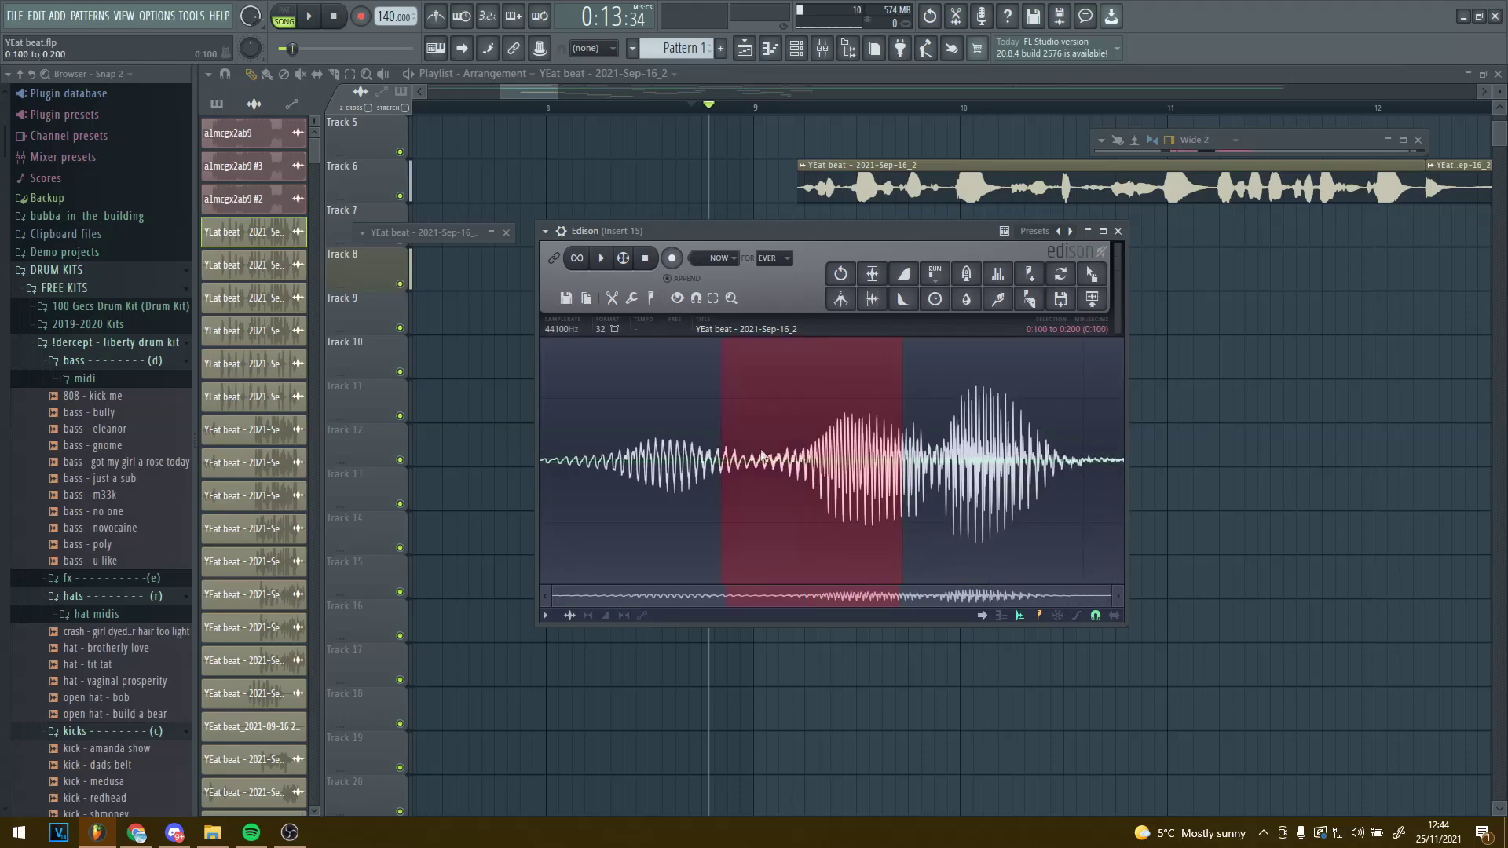
pyautogui.scroll(2, 1019, 435)
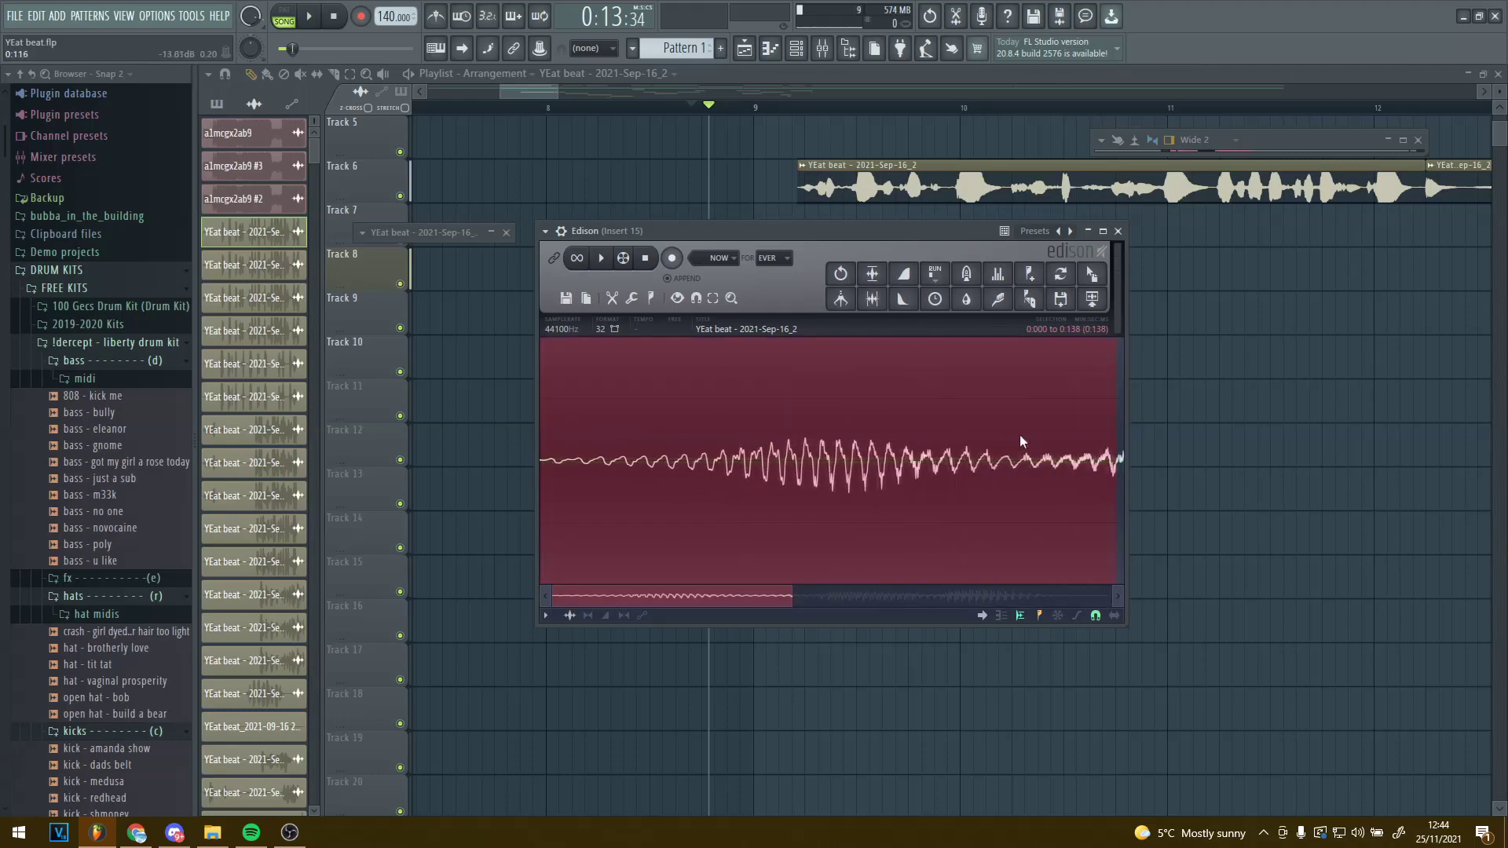
pyautogui.press('Delete')
pyautogui.scroll(-2, 834, 493)
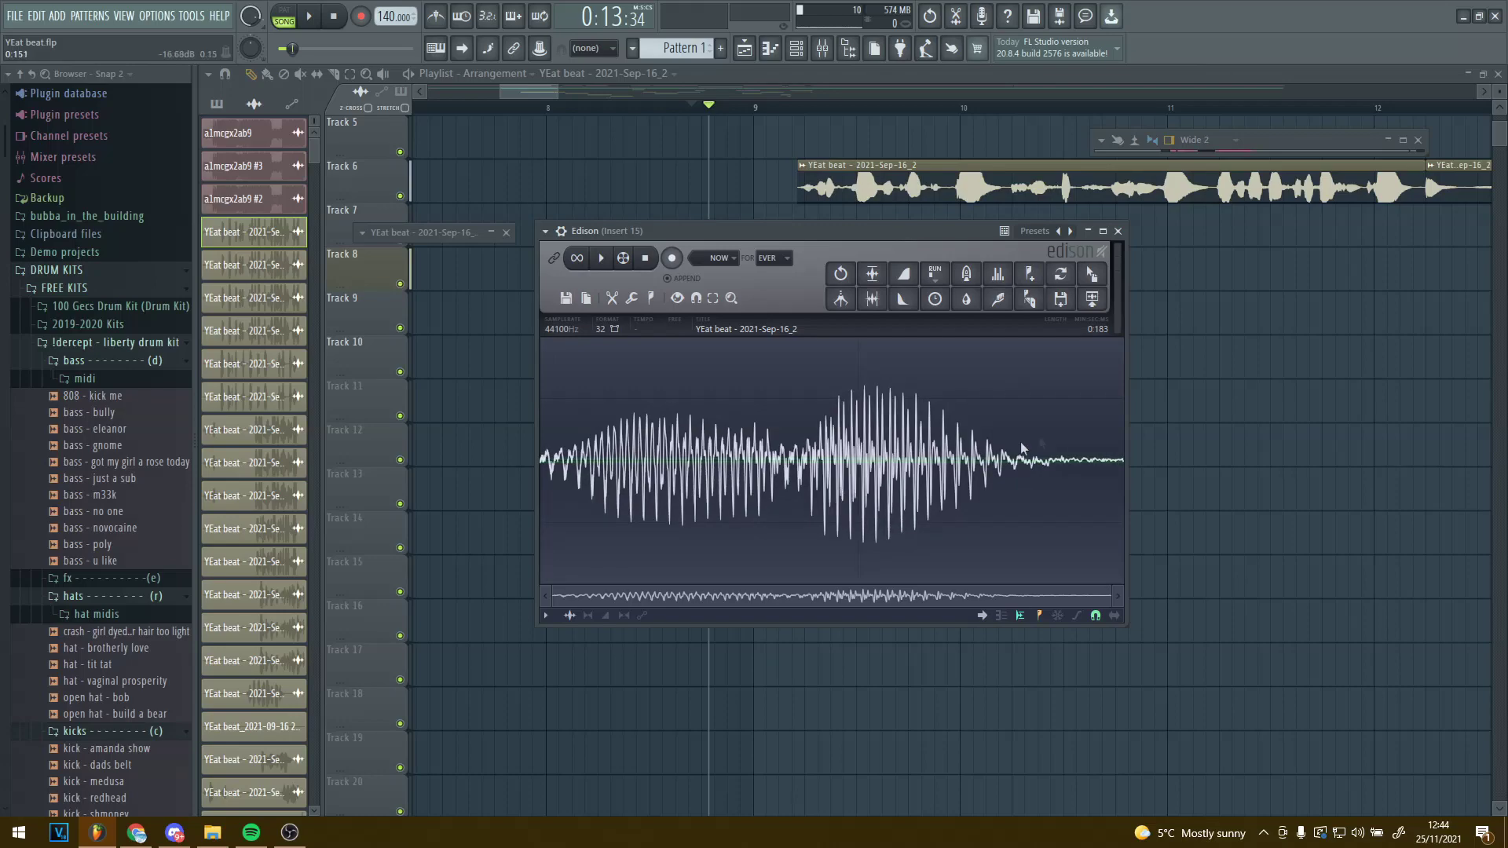
# Step: Delete the fragment's tail from 0.079 to the end and play back the remaining sound
pyautogui.moveTo(1117, 423); pyautogui.dragTo(831, 439)
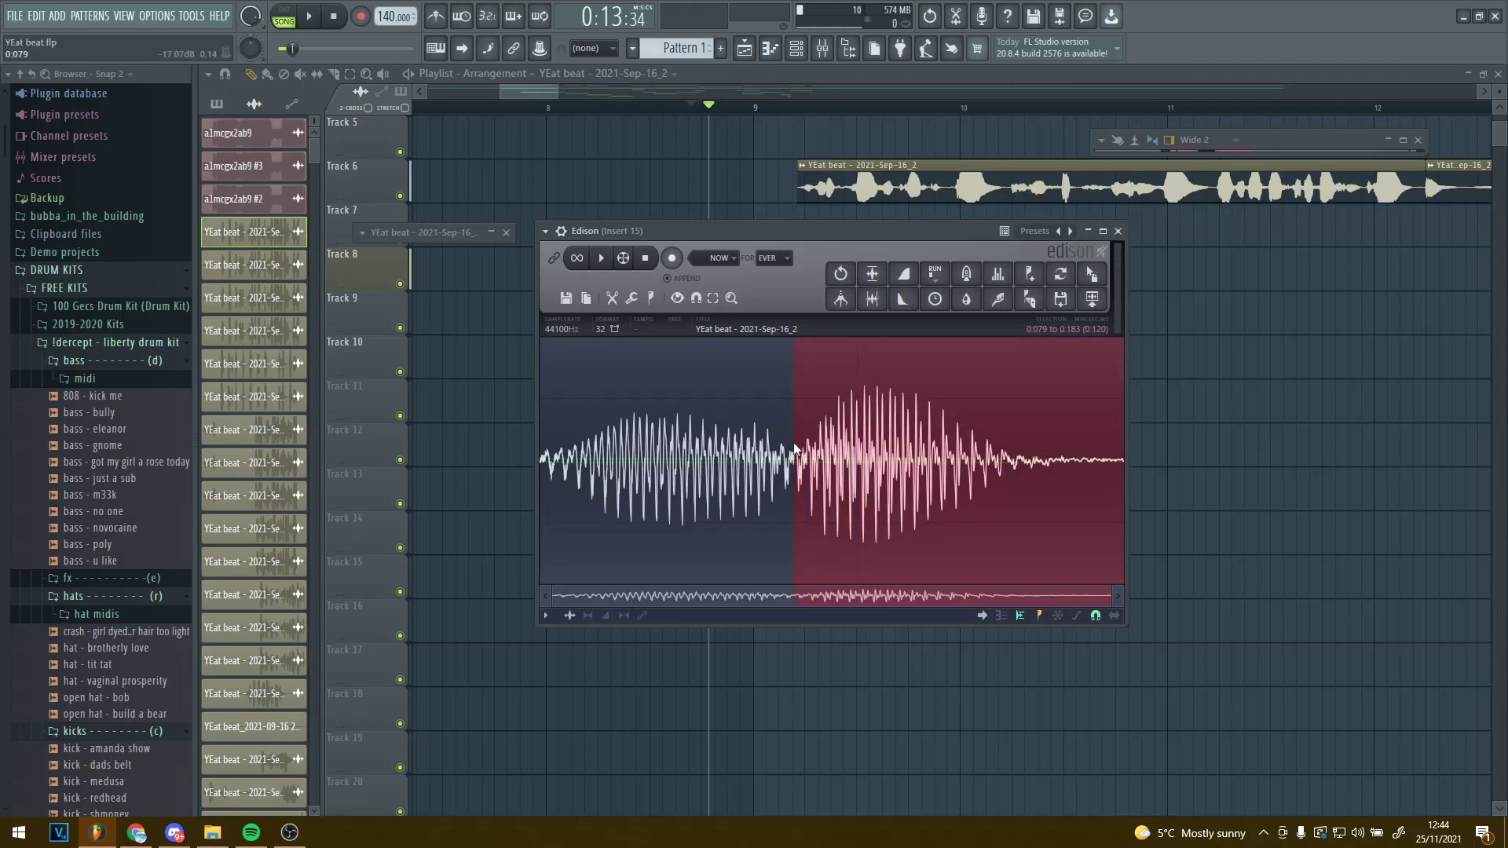
pyautogui.press('Delete')
pyautogui.click(609, 265)
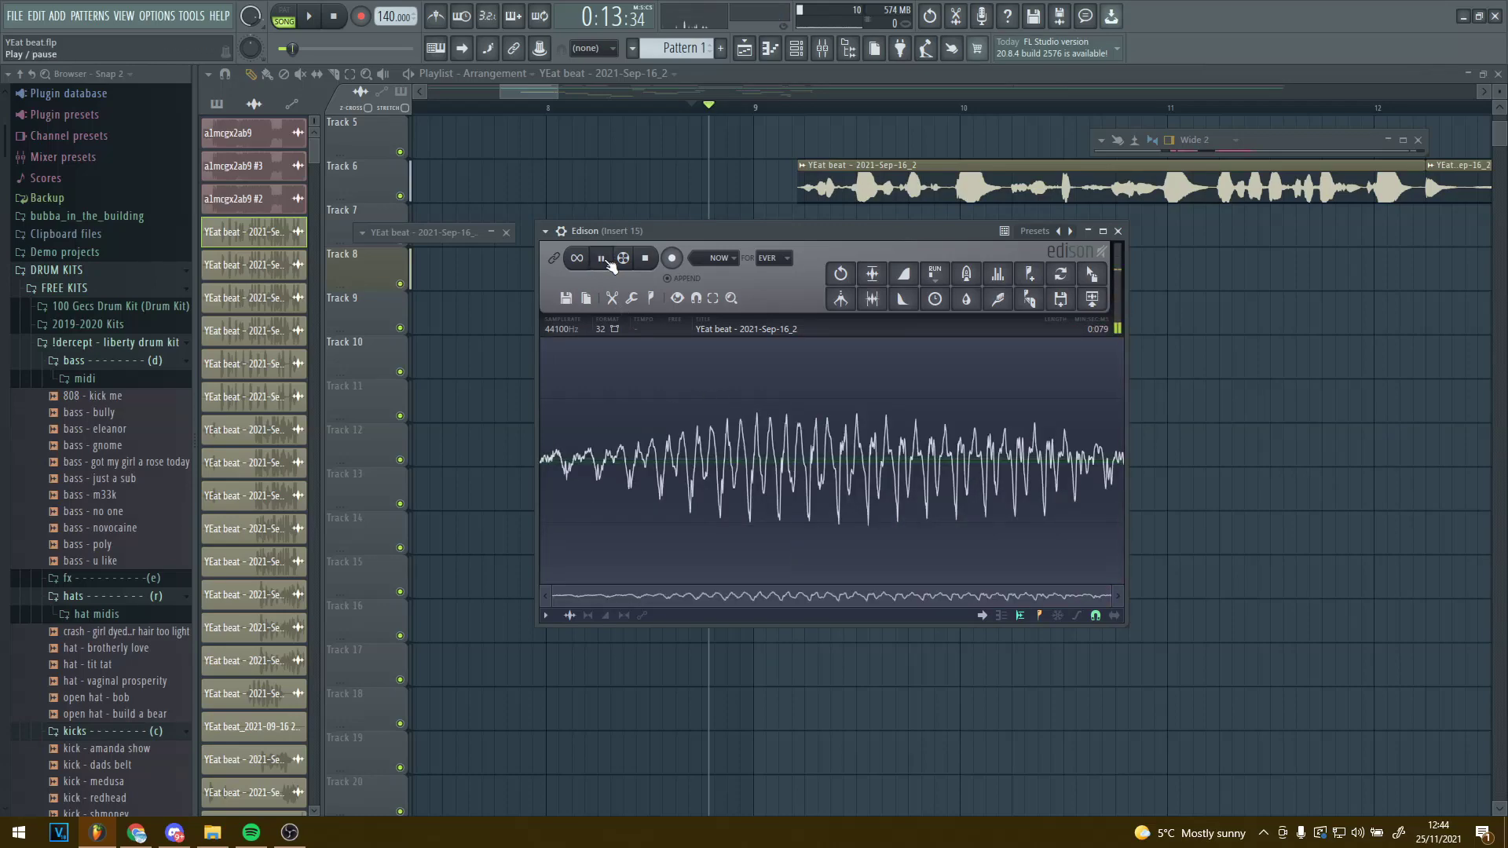
pyautogui.click(609, 265)
# Step: Duplicate the entire remaining waveform so that two copies run back to back
pyautogui.hotkey('ctrl', 'a')
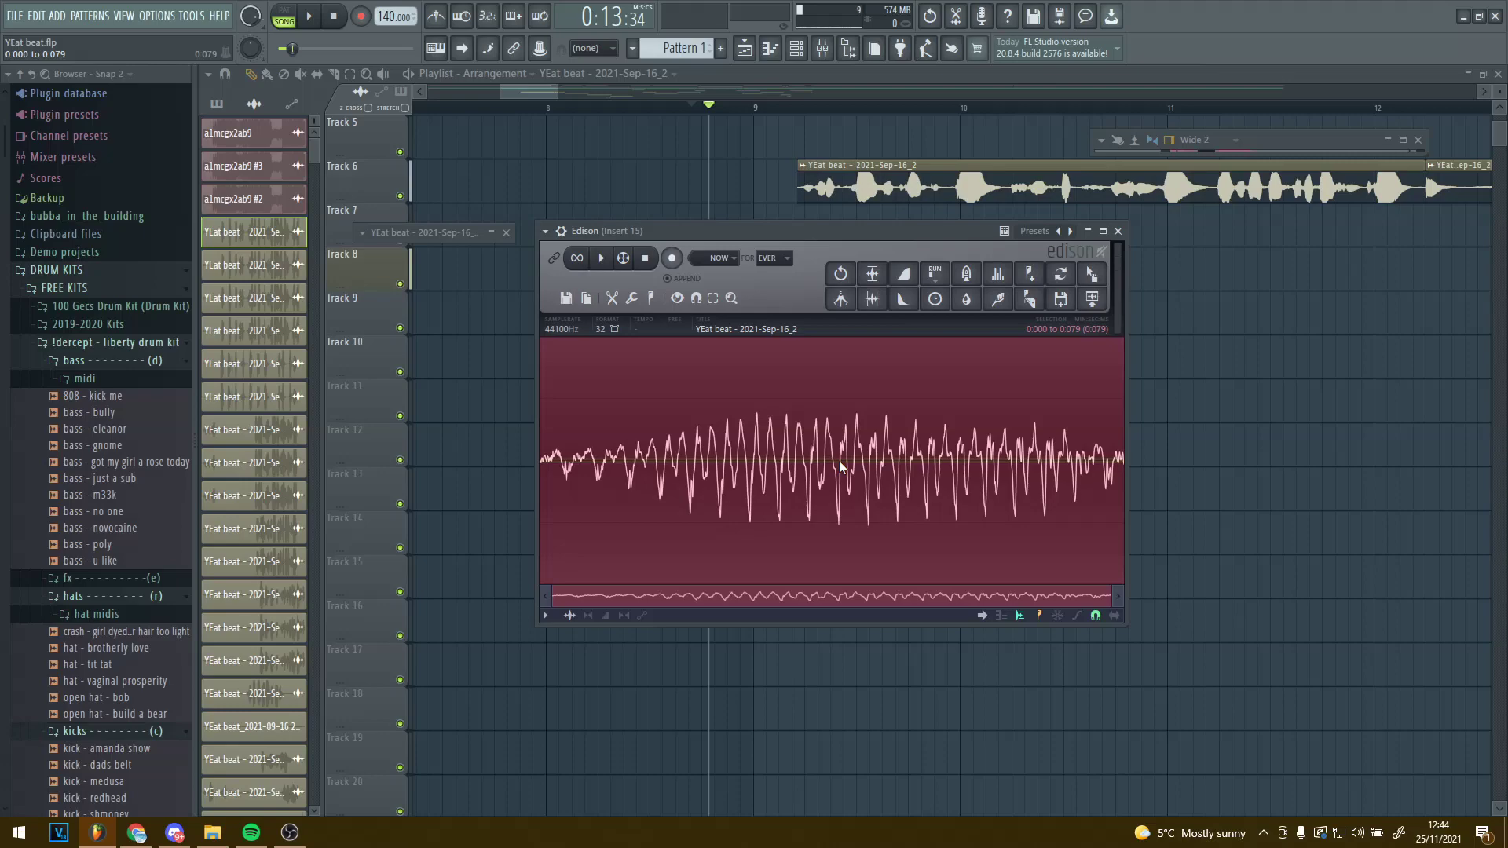
pyautogui.hotkey('ctrl', 'z')
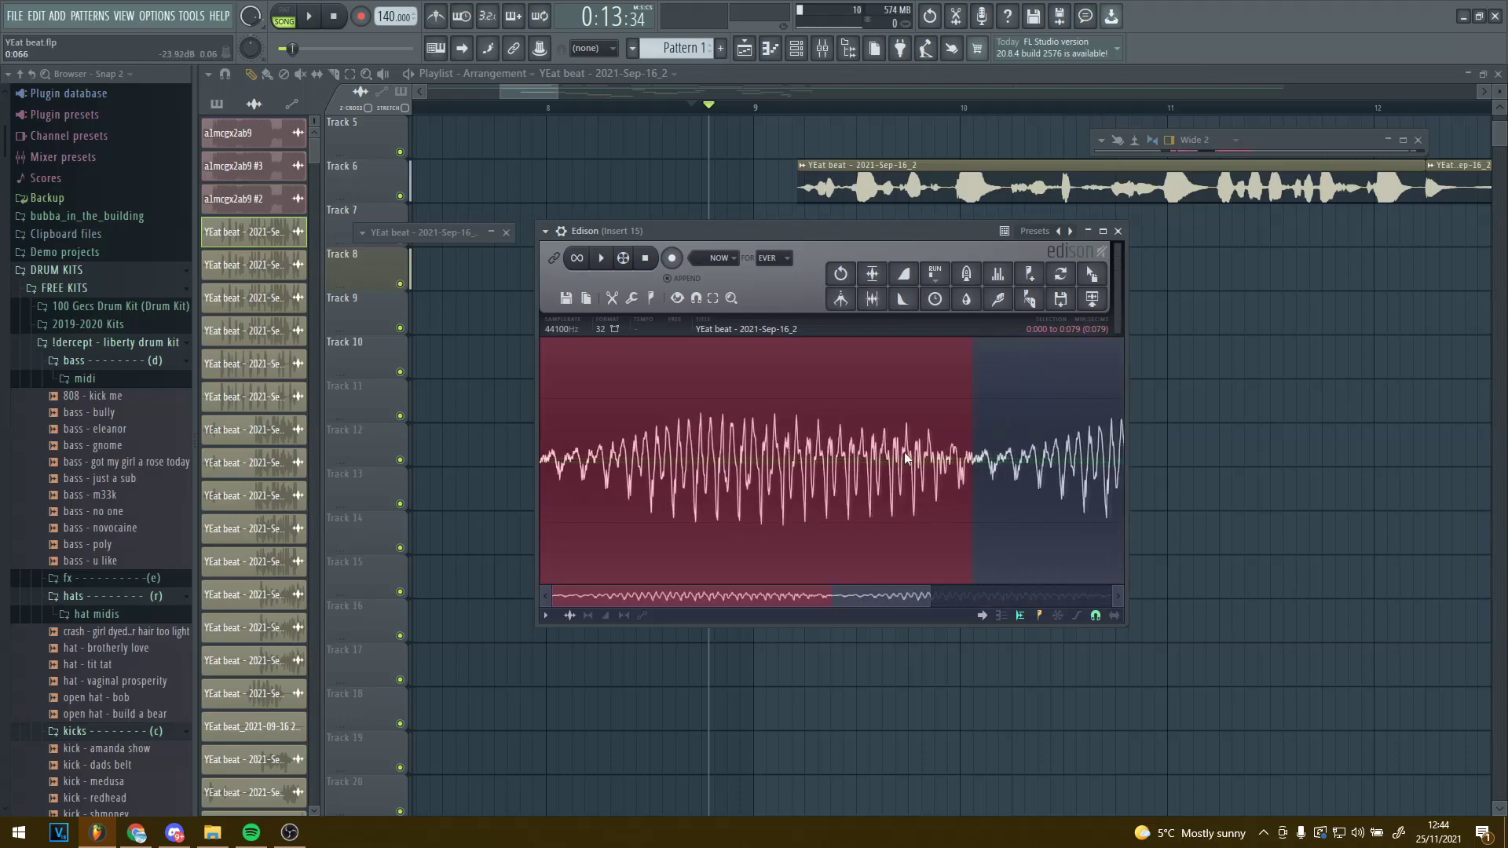
# Step: Blur the entire duplicated waveform with the current settings and play back the blurred sound
pyautogui.hotkey('ctrl', 'a')
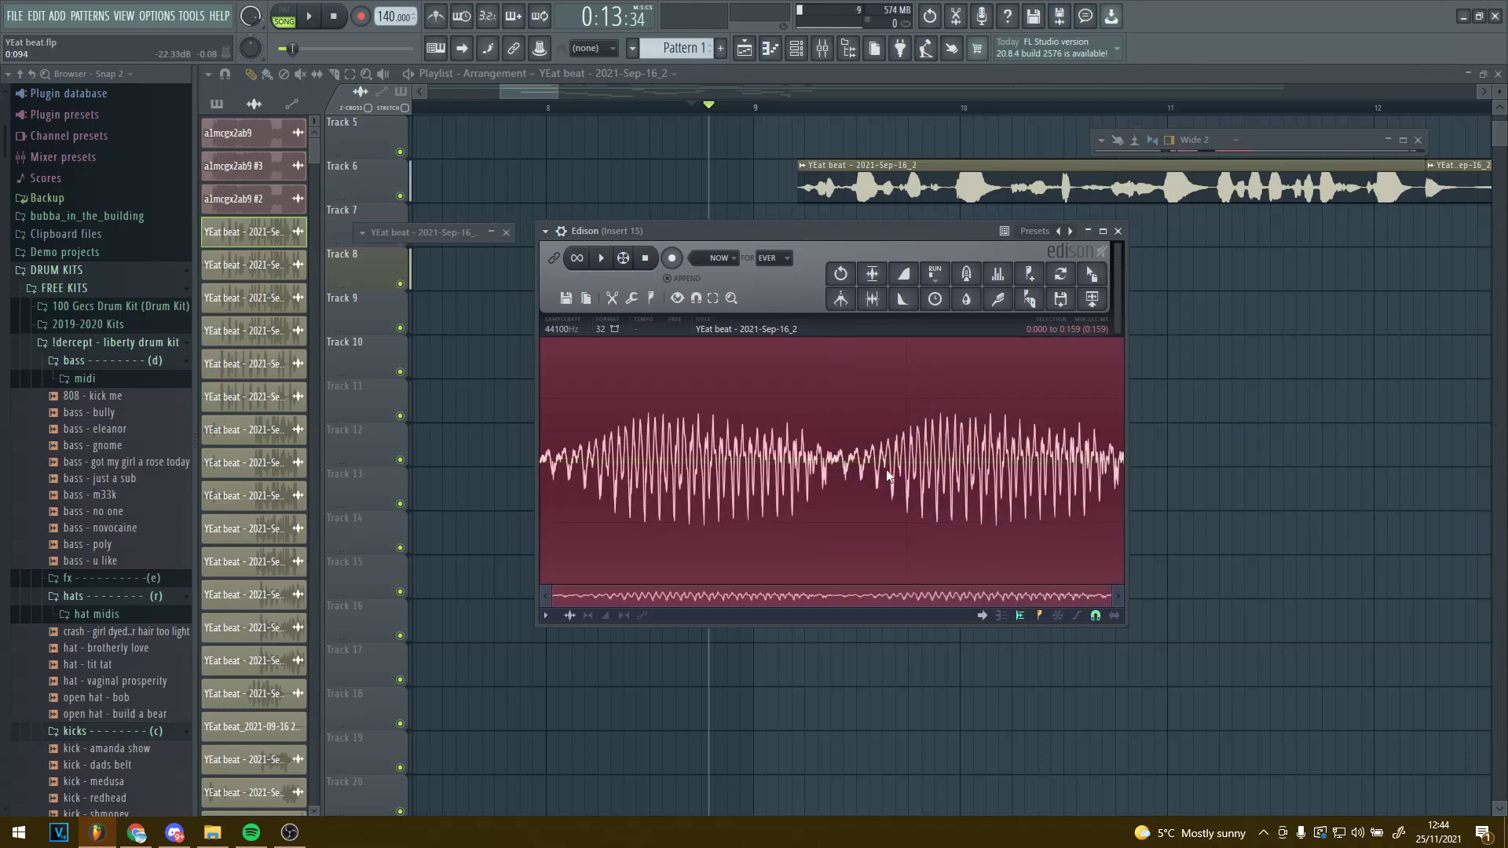
pyautogui.click(975, 307)
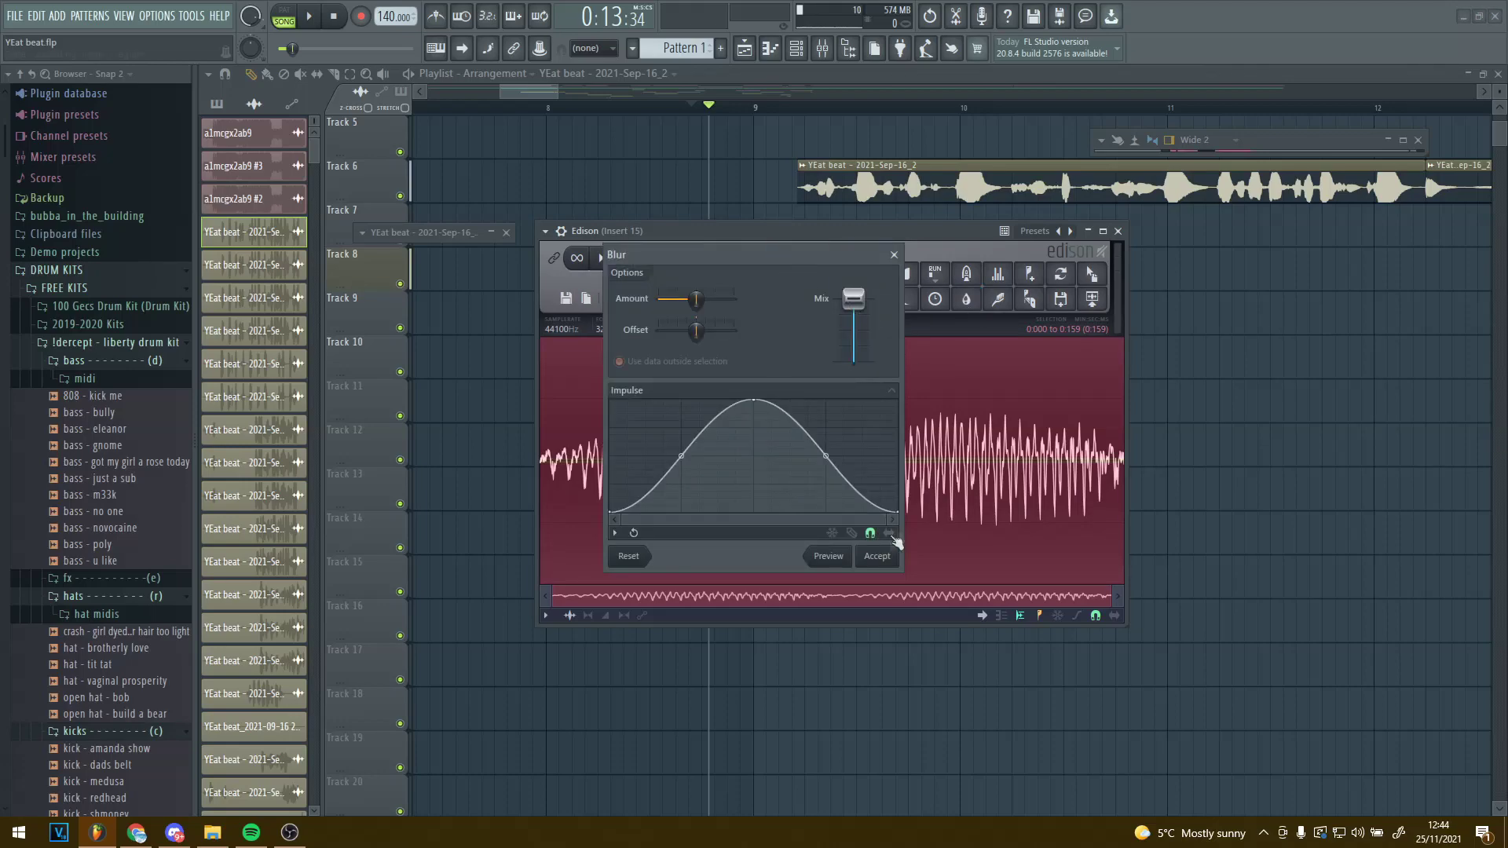
pyautogui.click(880, 557)
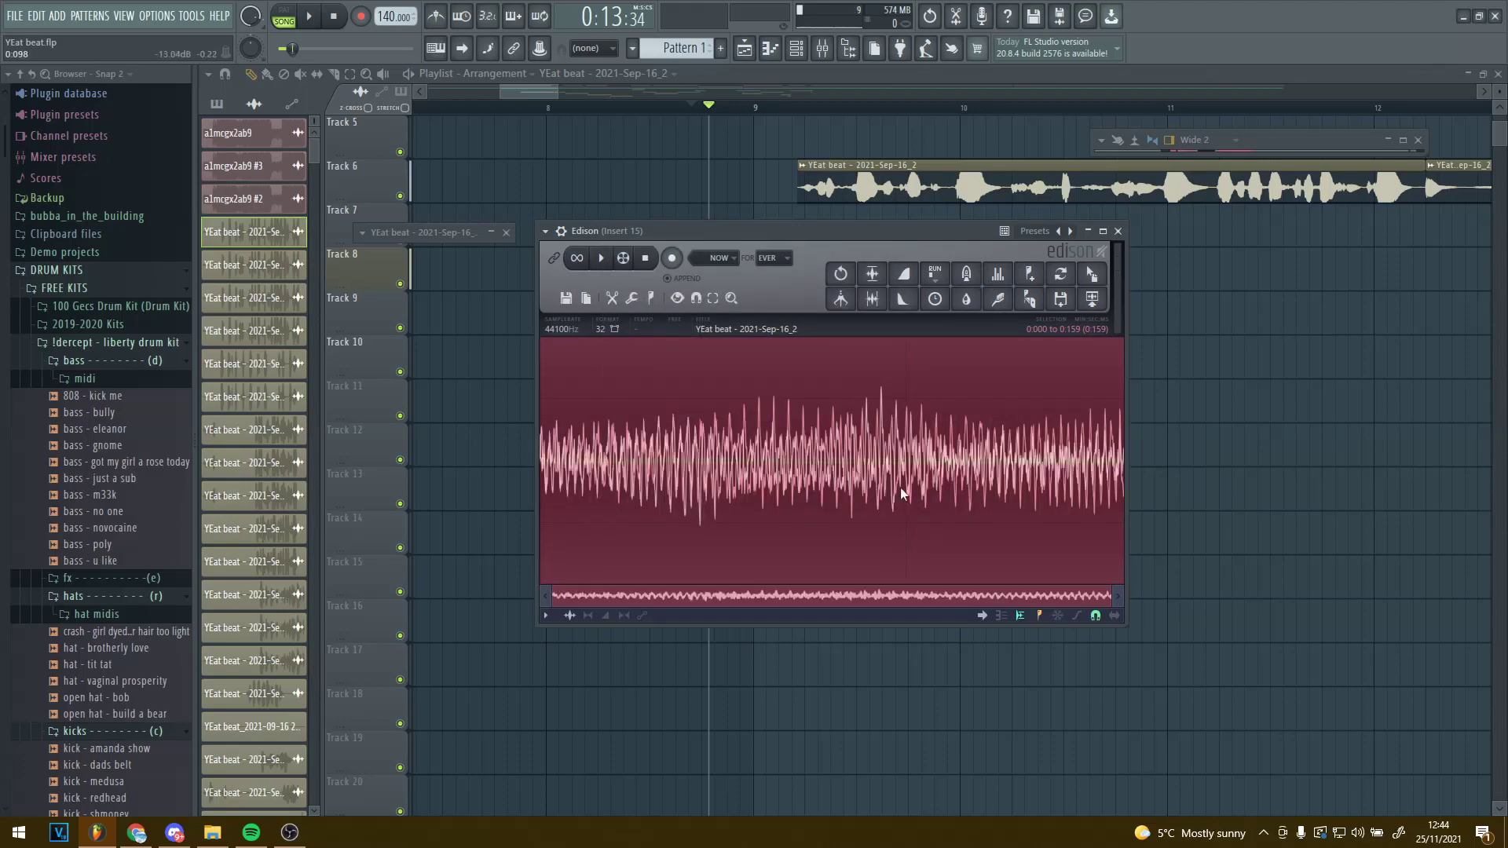
pyautogui.press('space')
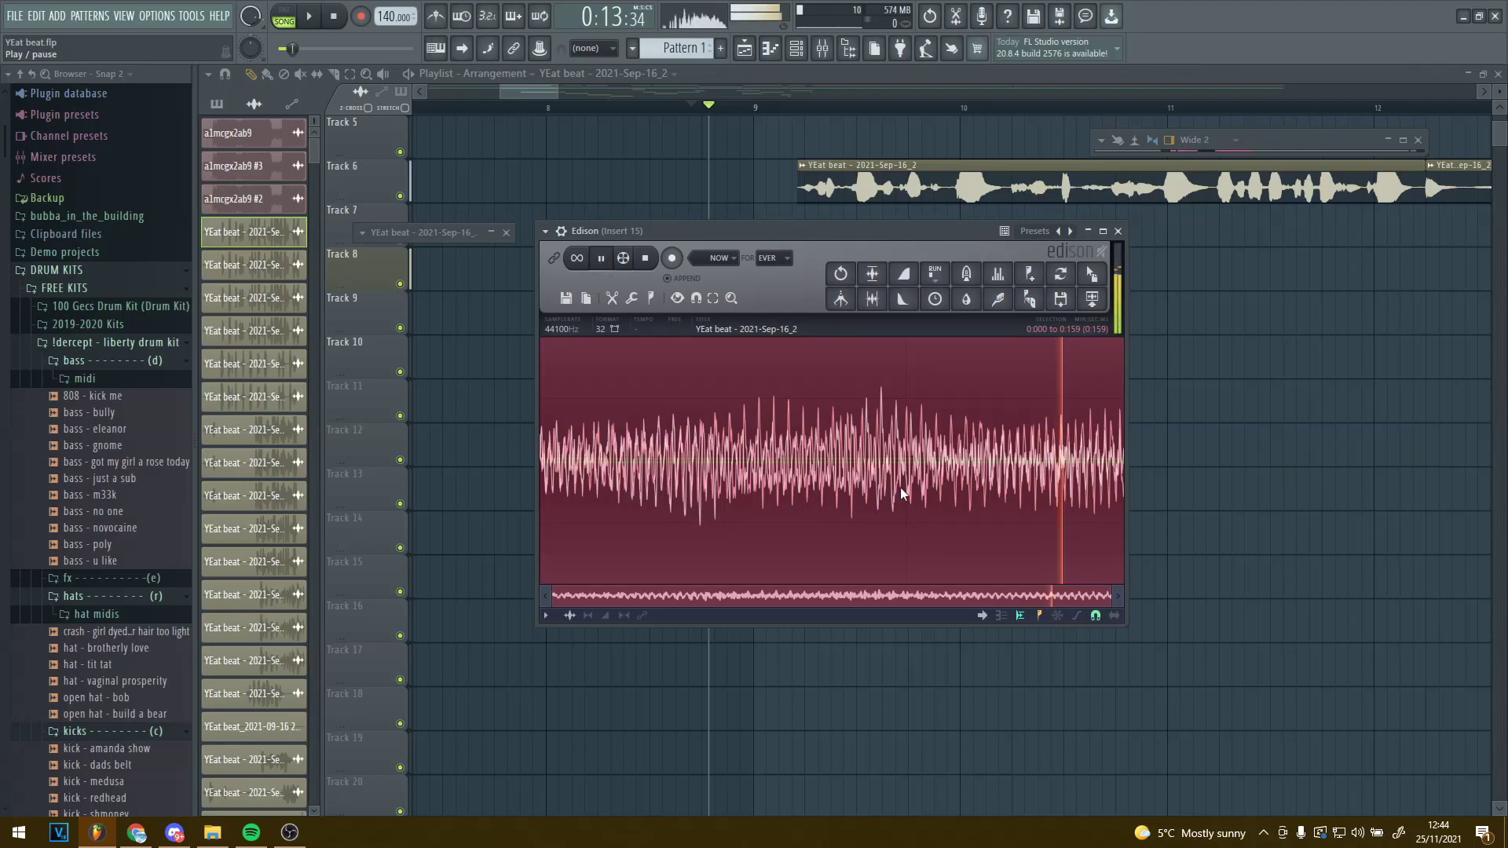
pyautogui.press('space')
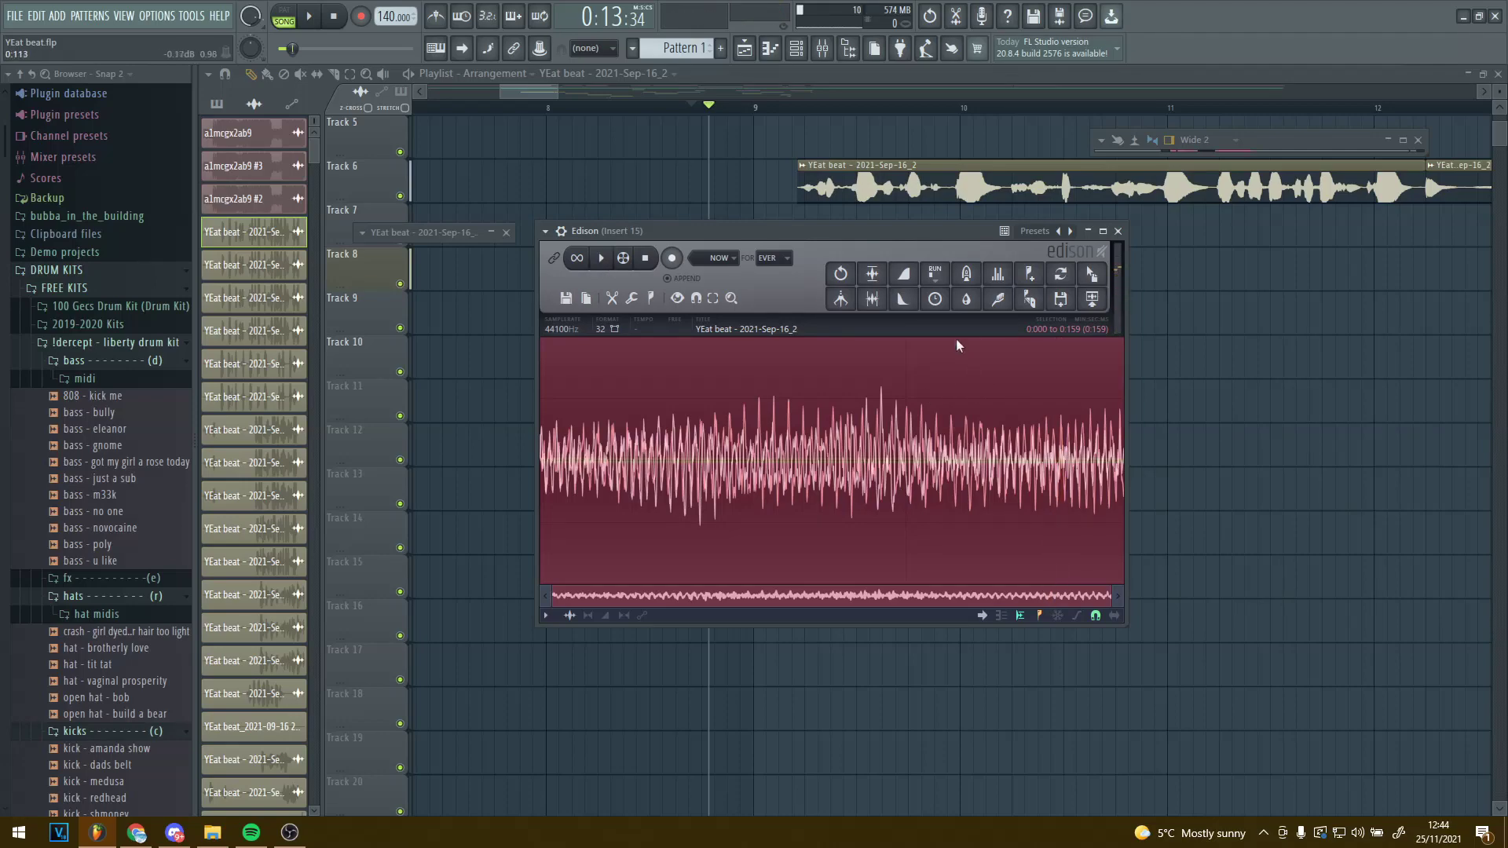
# Step: Apply Convolution reverb to the blurred sound with the Default impulse and an added tail, and play back the whole result
pyautogui.click(964, 276)
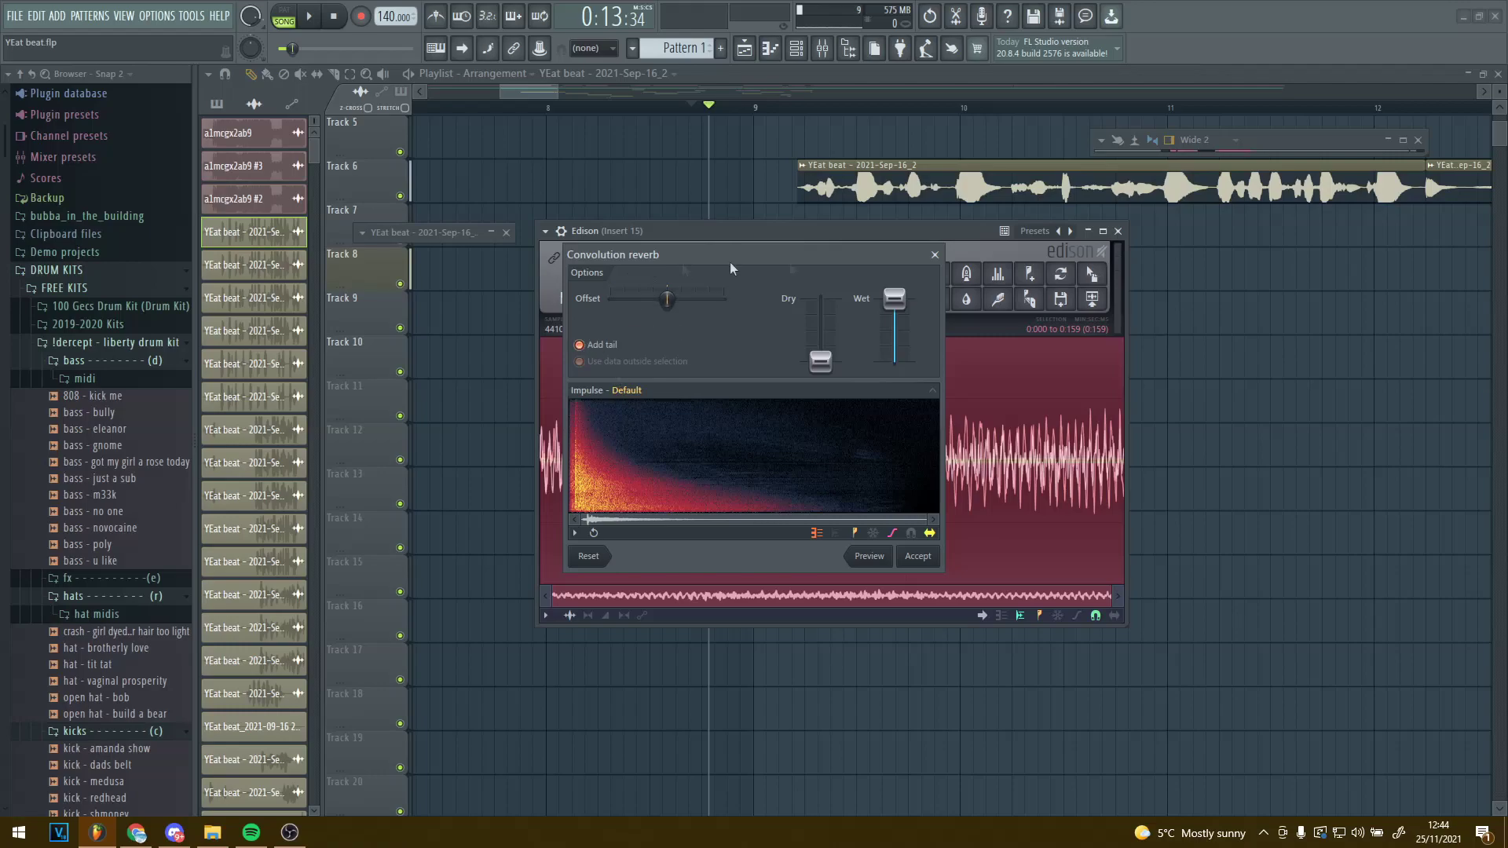
pyautogui.click(917, 556)
pyautogui.scroll(-5, 880, 515)
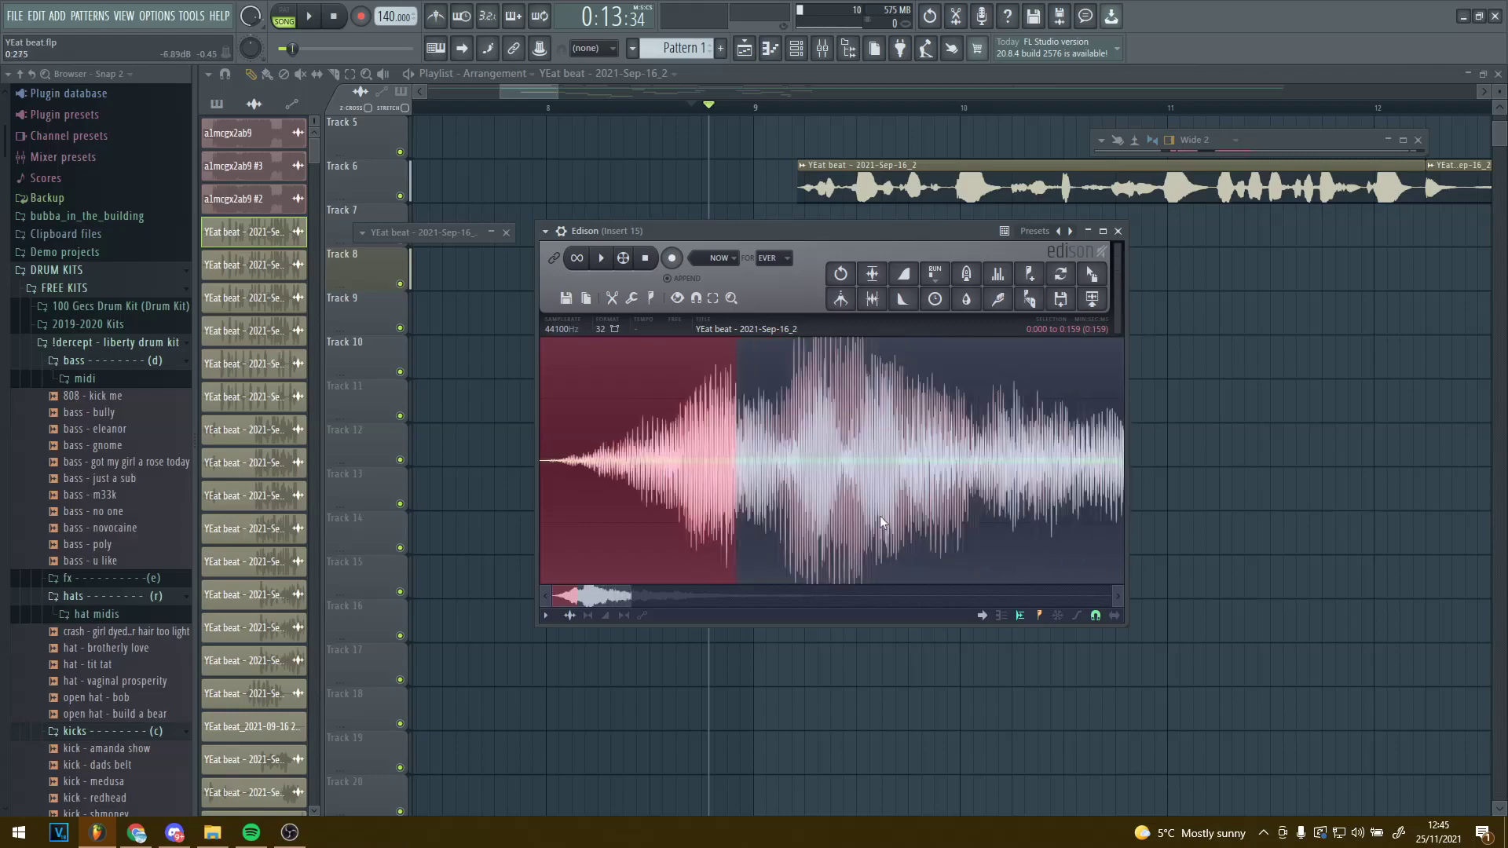
pyautogui.moveTo(712, 596); pyautogui.dragTo(1294, 583)
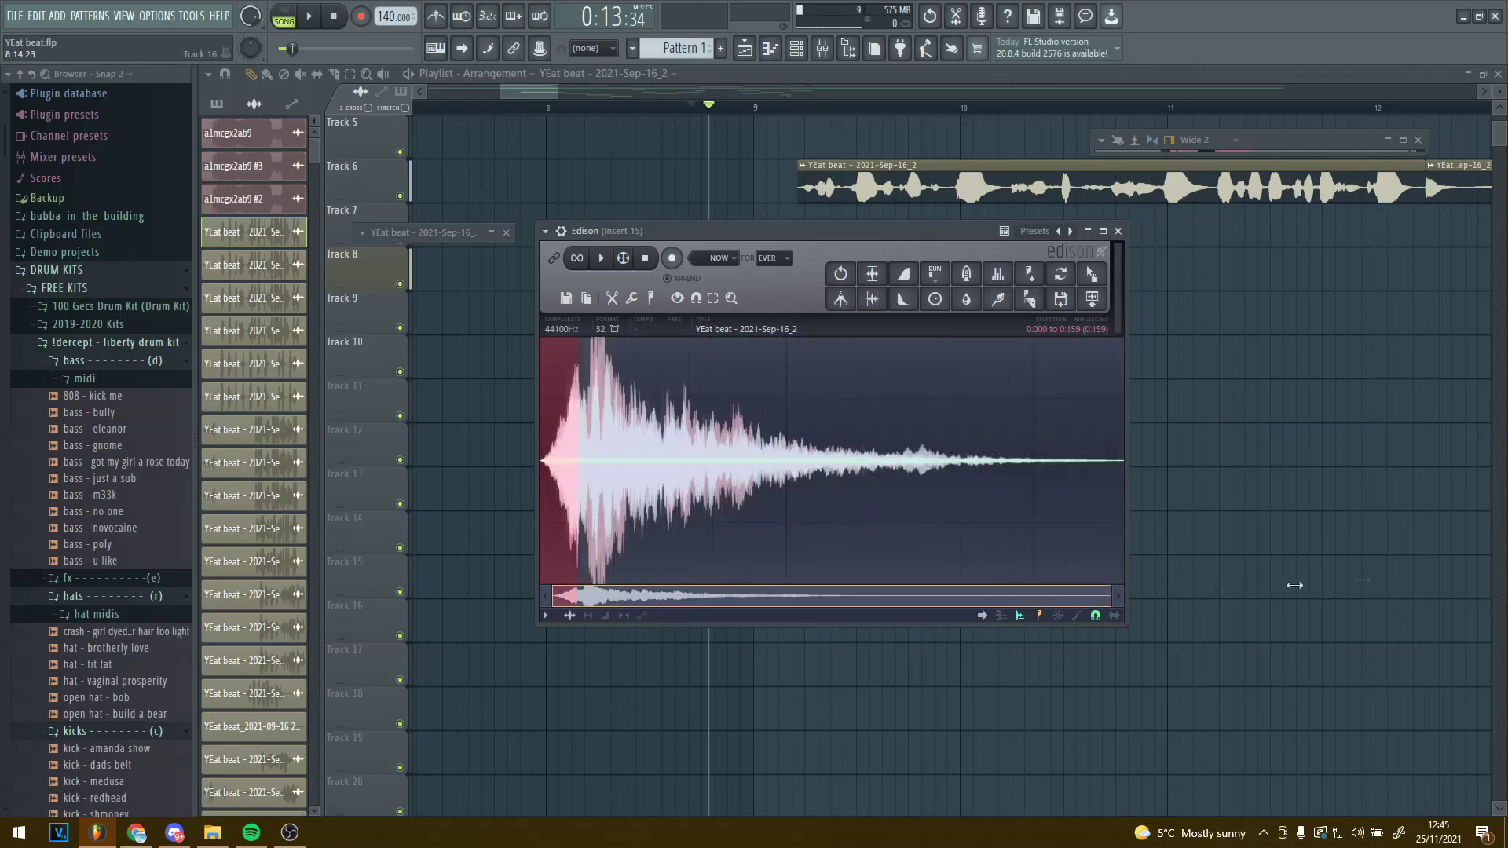
pyautogui.press('space')
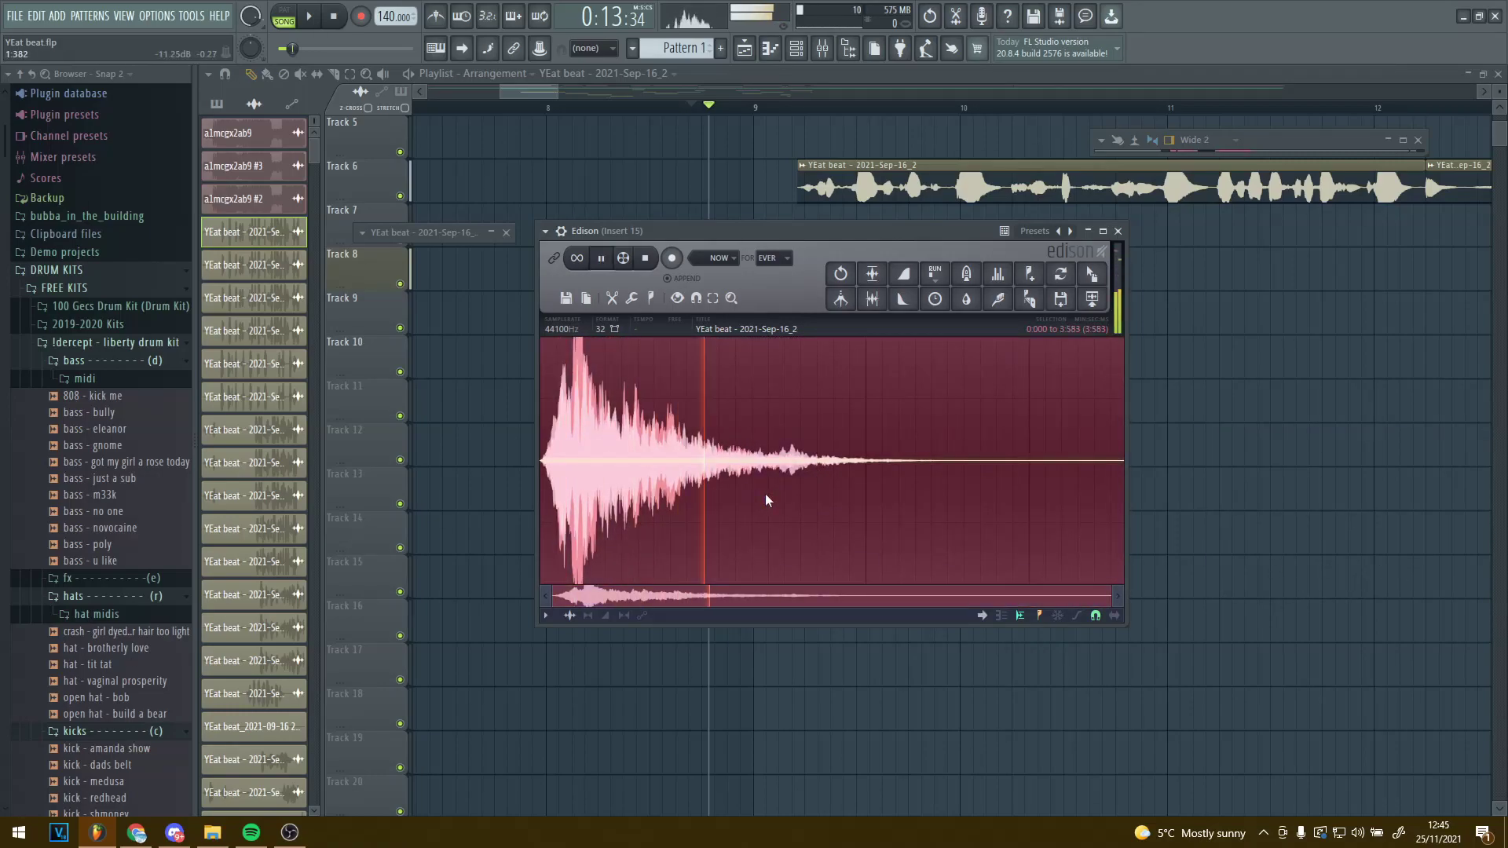
pyautogui.press('space')
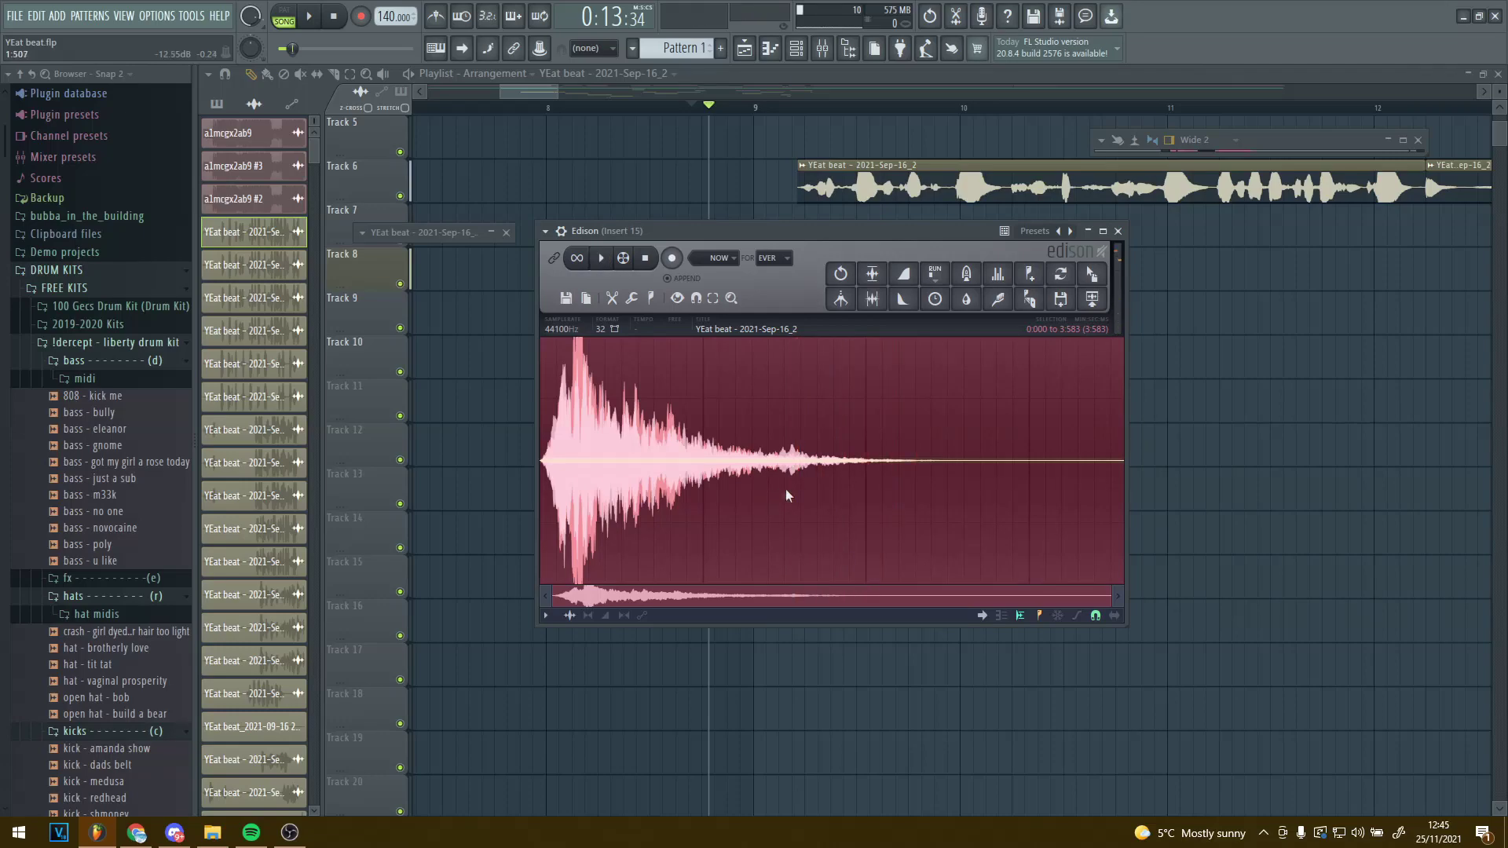
# Step: Reverse the whole reverberated sound and play it back
pyautogui.click(633, 301)
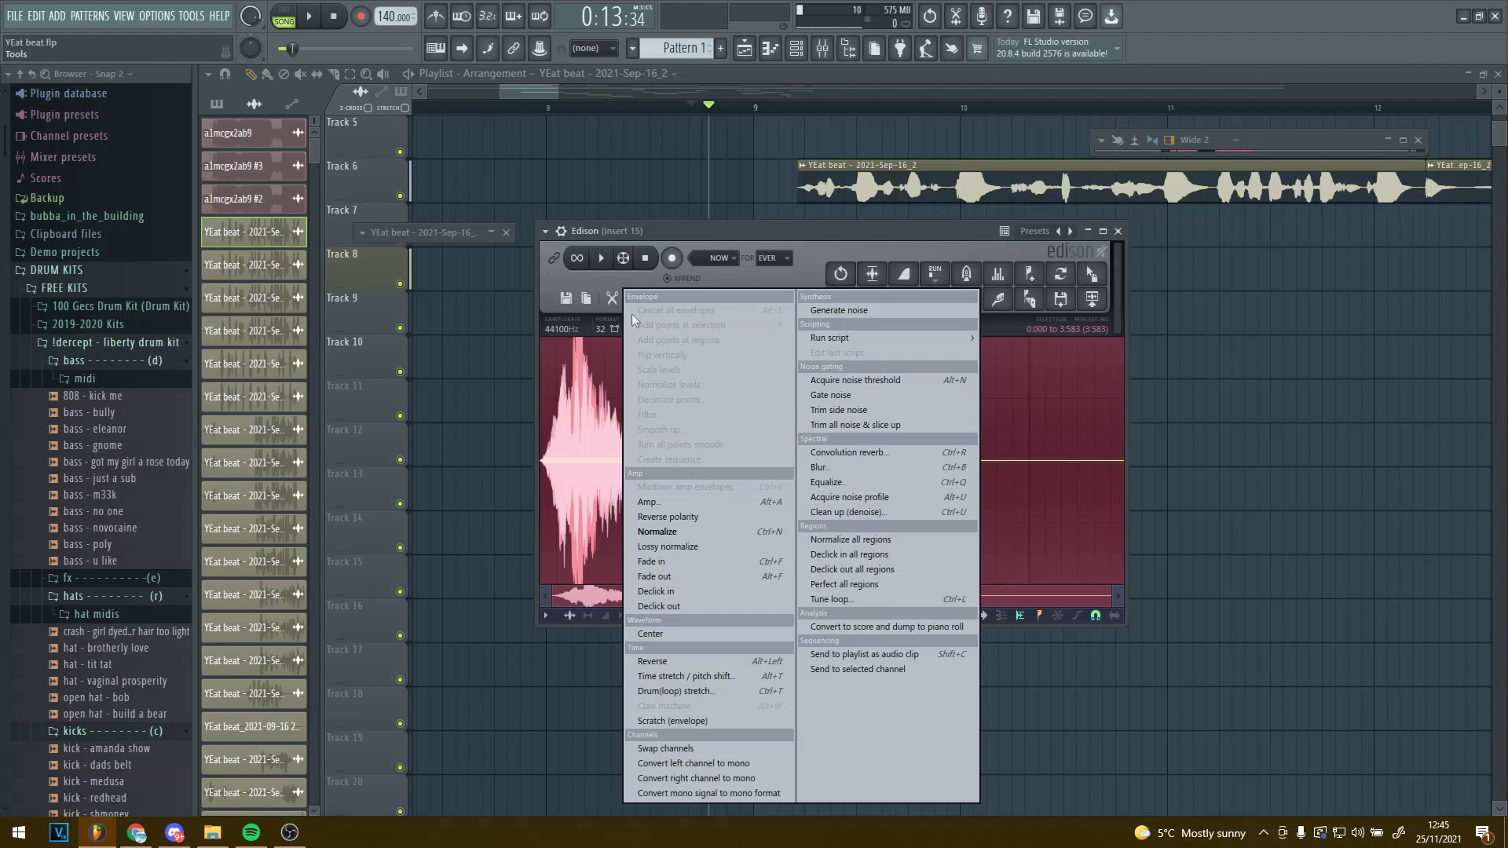
pyautogui.click(651, 662)
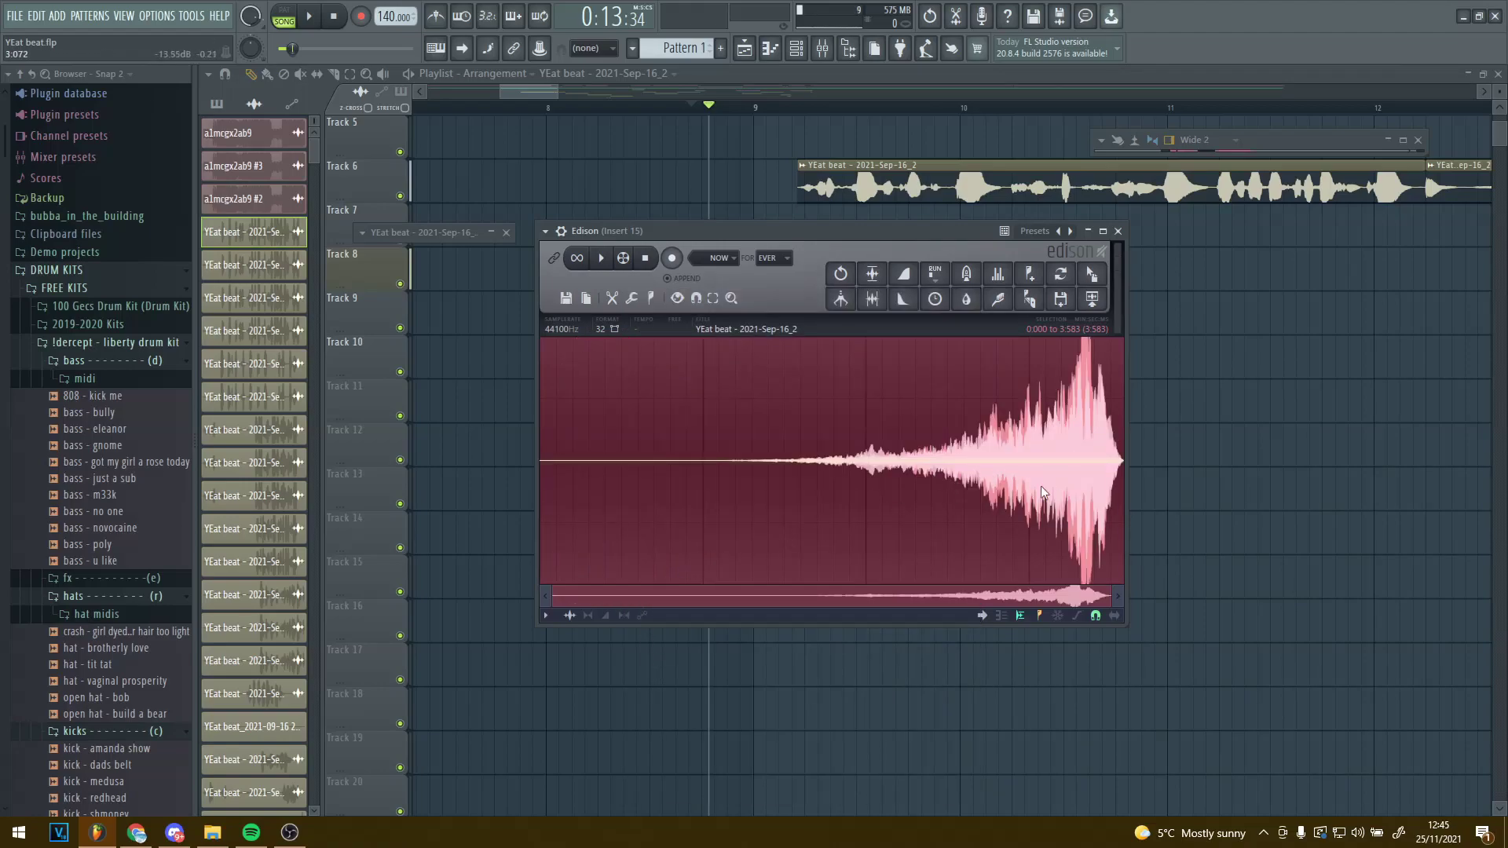
pyautogui.press('space')
# Step: Send the reversed sound to the playlist as an audio clip and place it on Track 7 ahead of the first vocal
pyautogui.click(1091, 298)
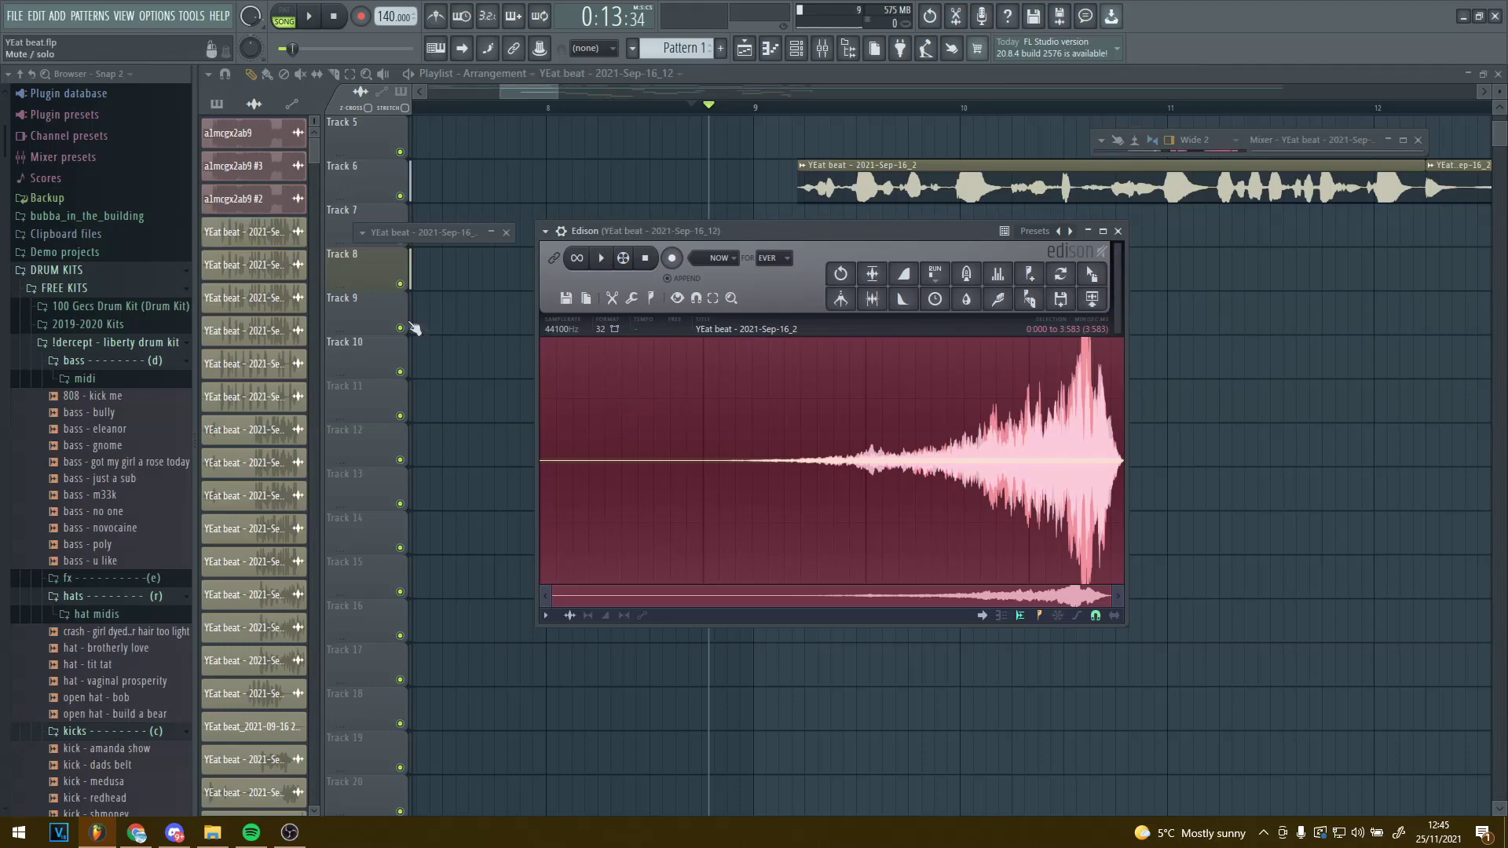
pyautogui.rightClick(547, 323)
pyautogui.scroll(-6, 547, 325)
pyautogui.scroll(4, 547, 329)
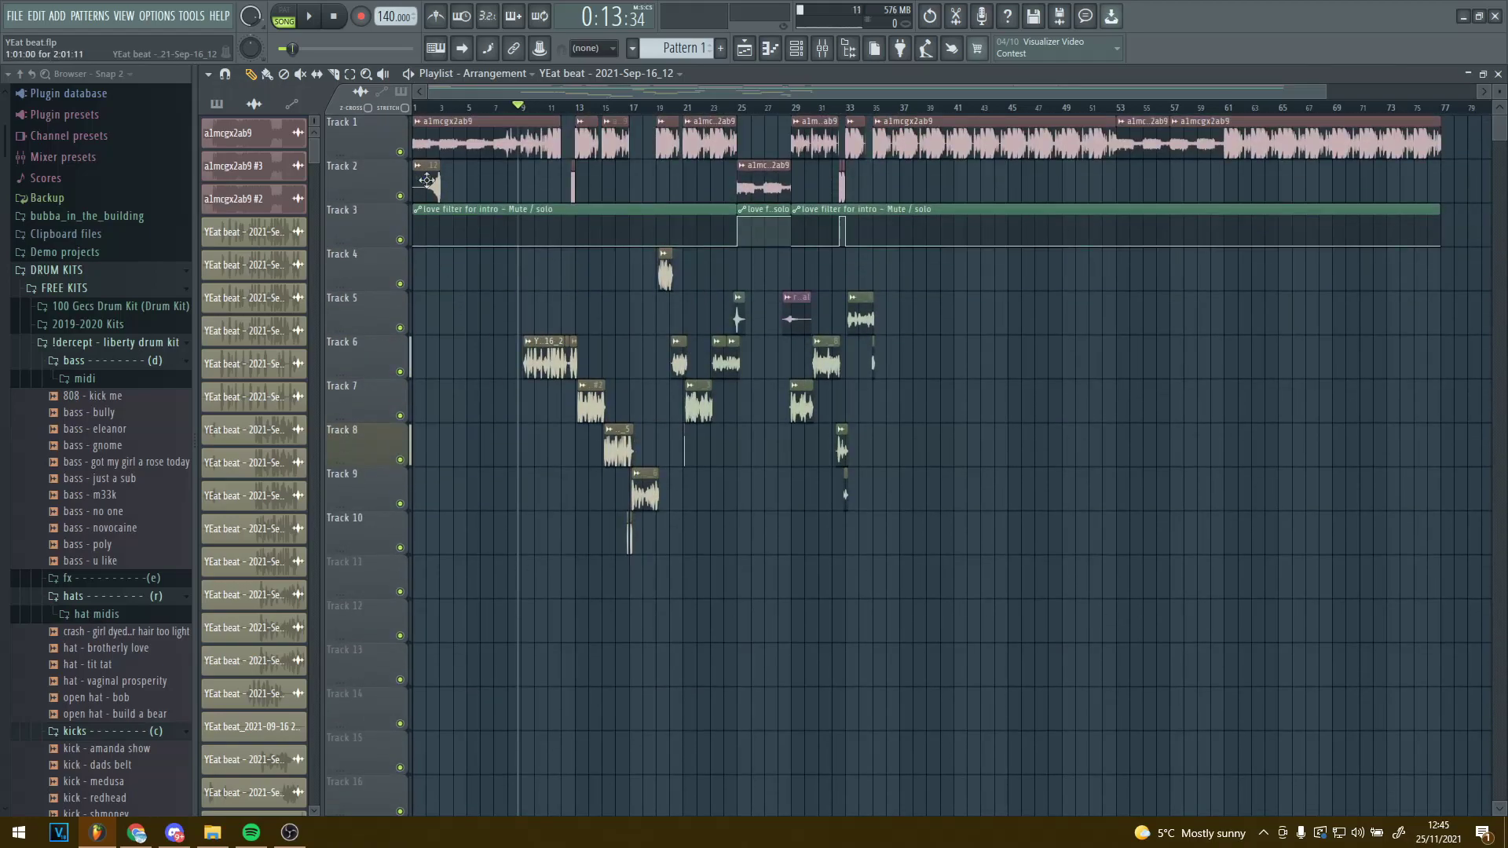
pyautogui.scroll(8, 501, 414)
# Step: Route the reversed clip's channel to mixer track 6, Main vocals
pyautogui.doubleClick(502, 414)
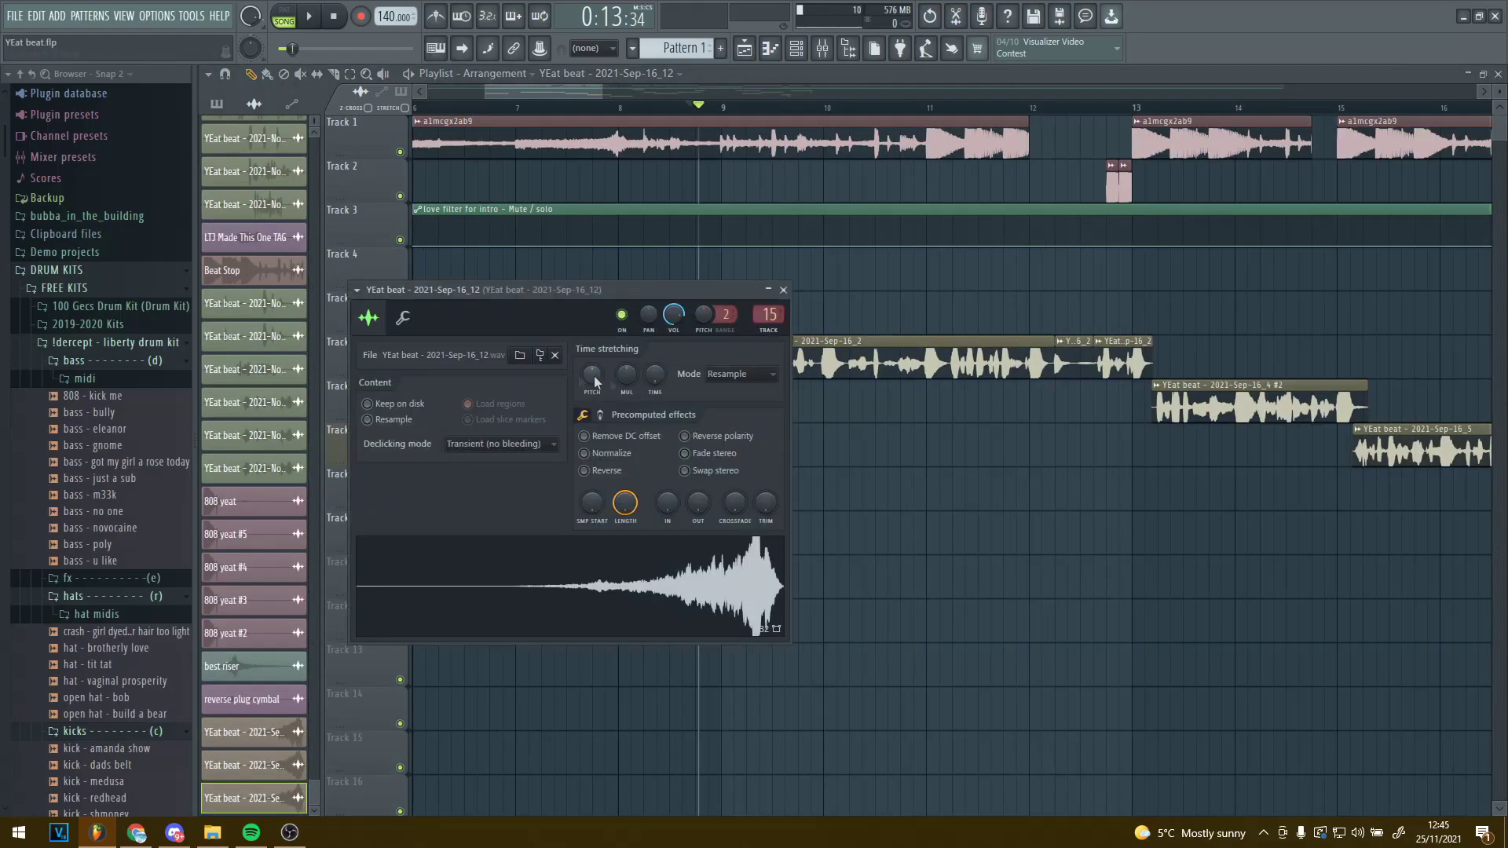
pyautogui.moveTo(627, 298); pyautogui.dragTo(719, 440)
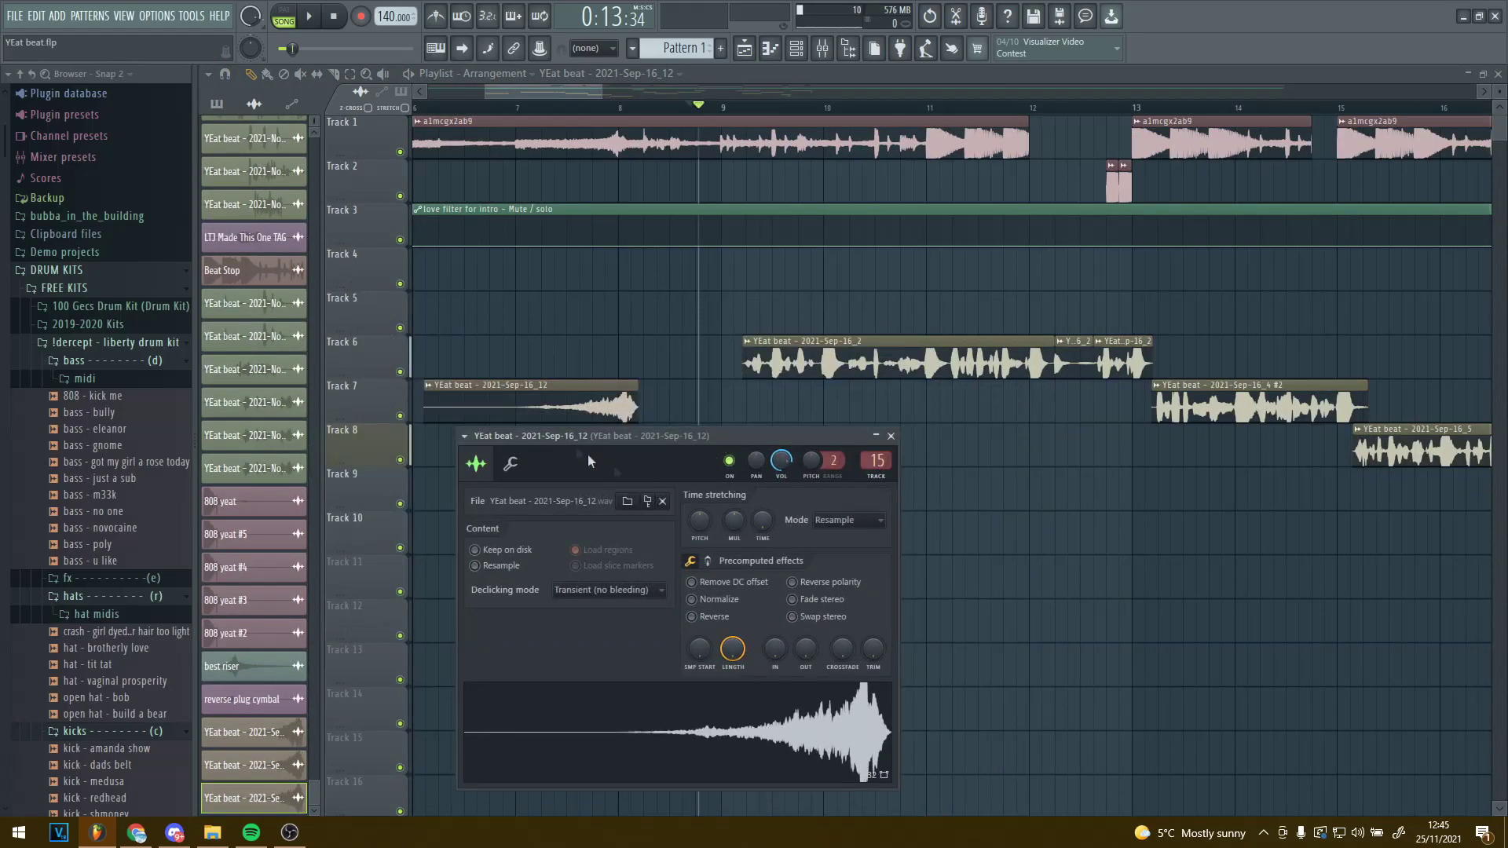
pyautogui.scroll(-9, 875, 462)
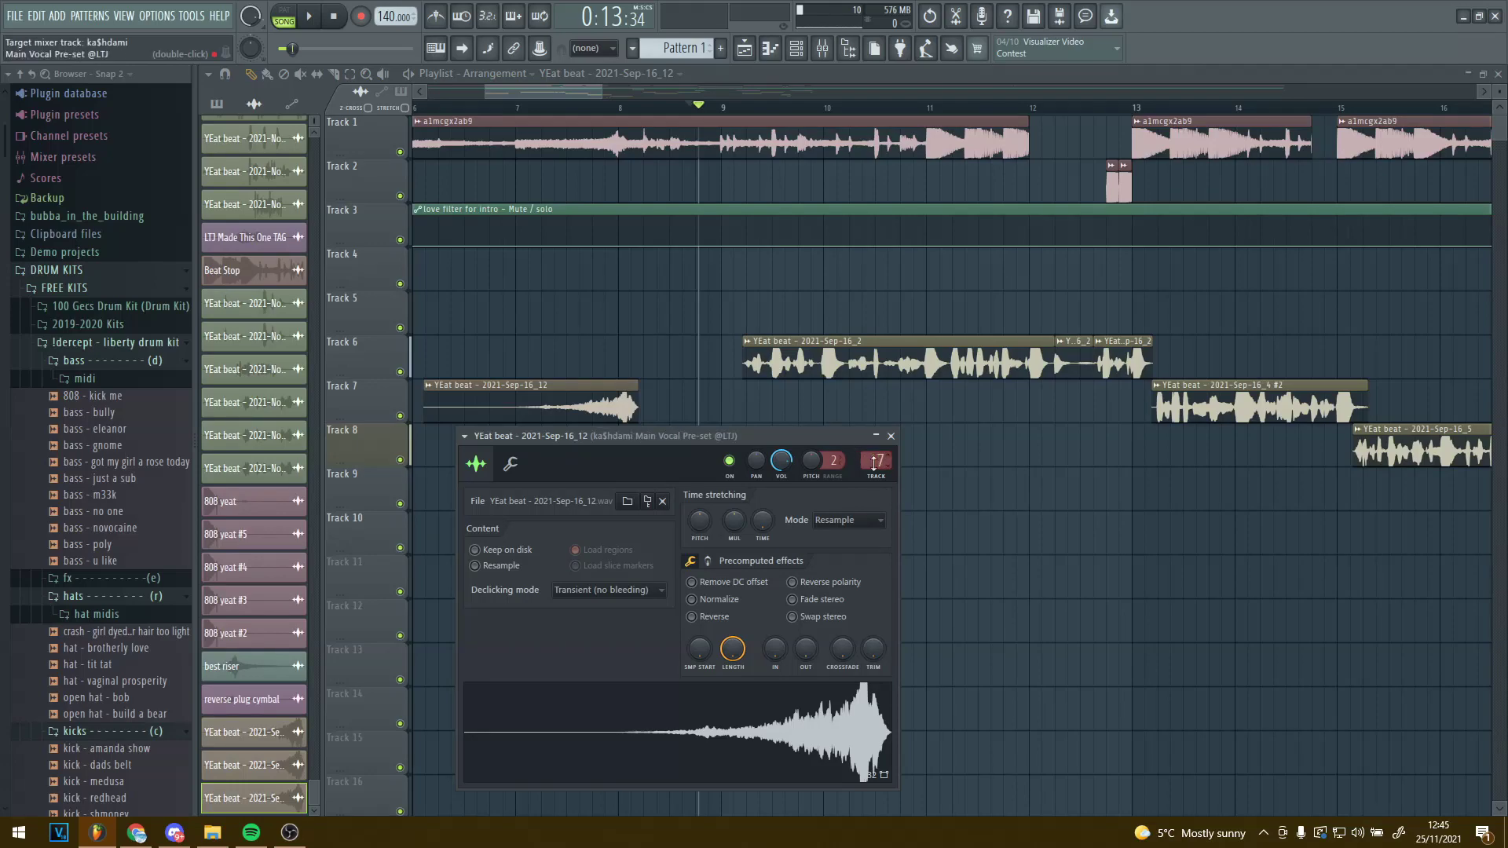
# Step: Solo Track 7 and play back the reversed clip in the playlist
pyautogui.moveTo(593, 110); pyautogui.dragTo(508, 110)
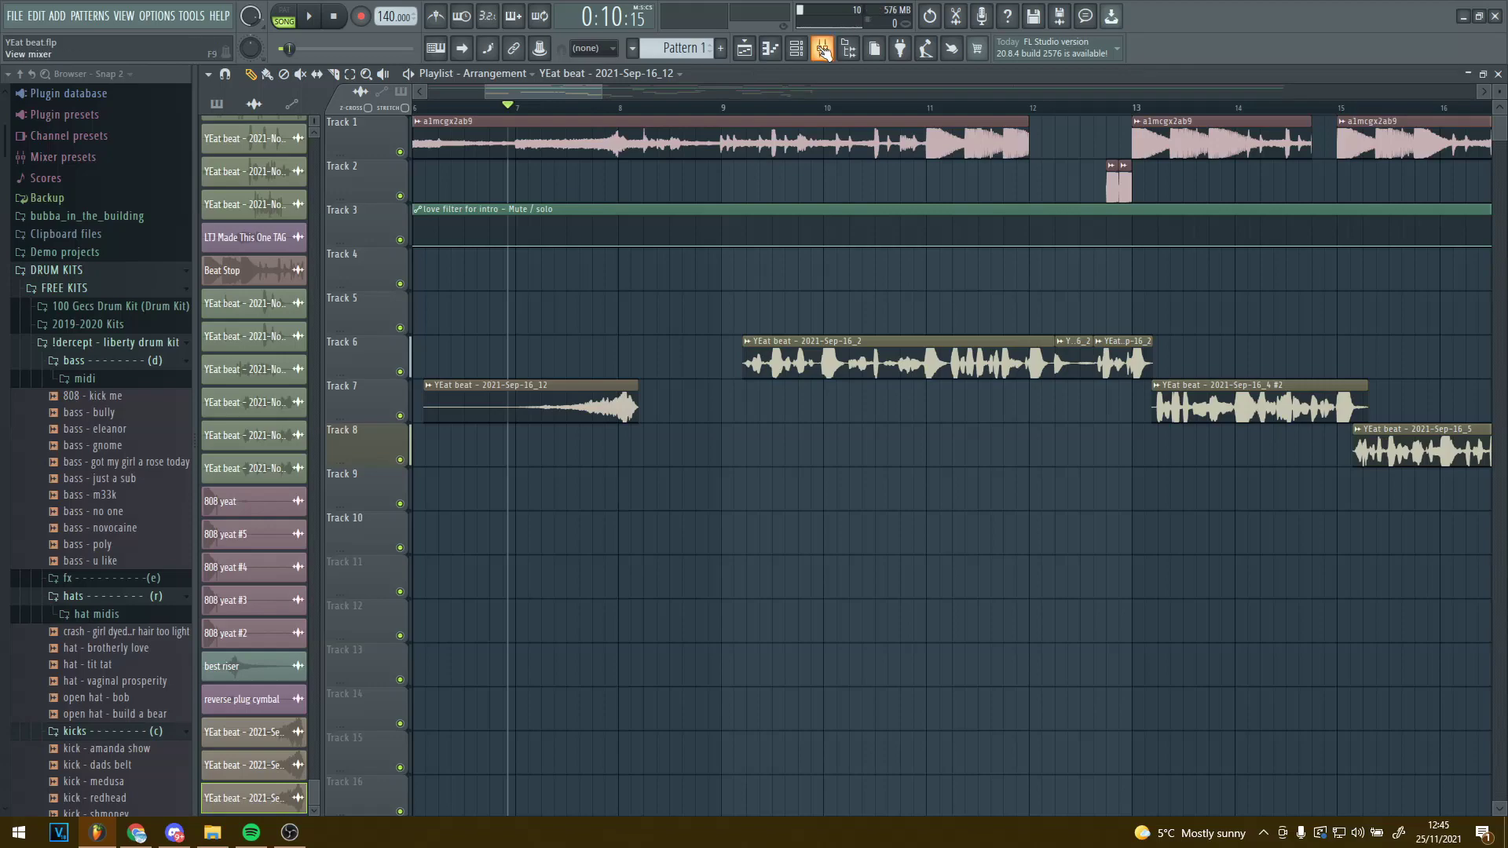
pyautogui.press('F9')
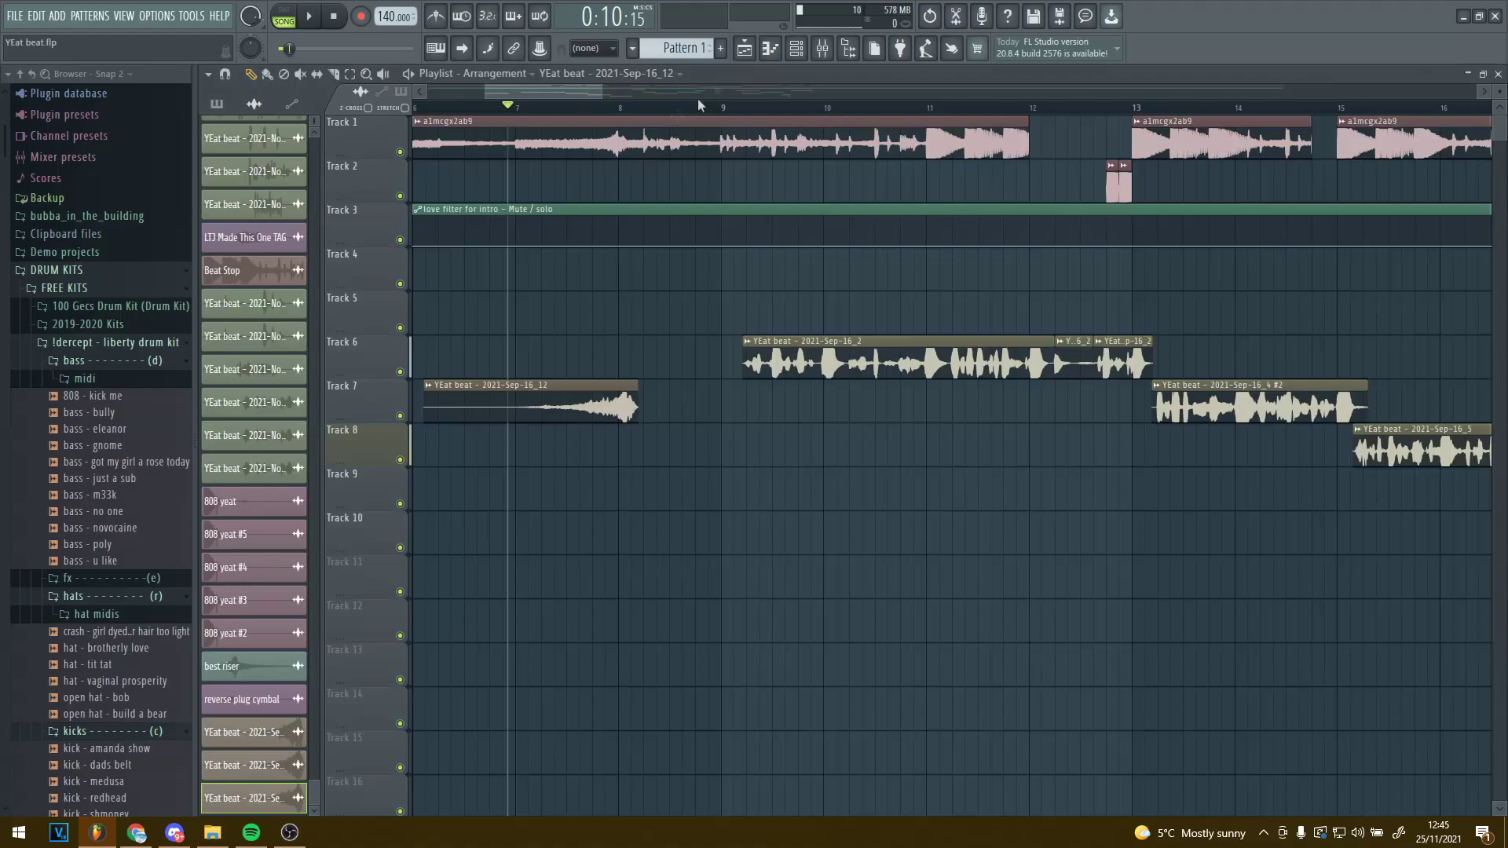
pyautogui.click(745, 48)
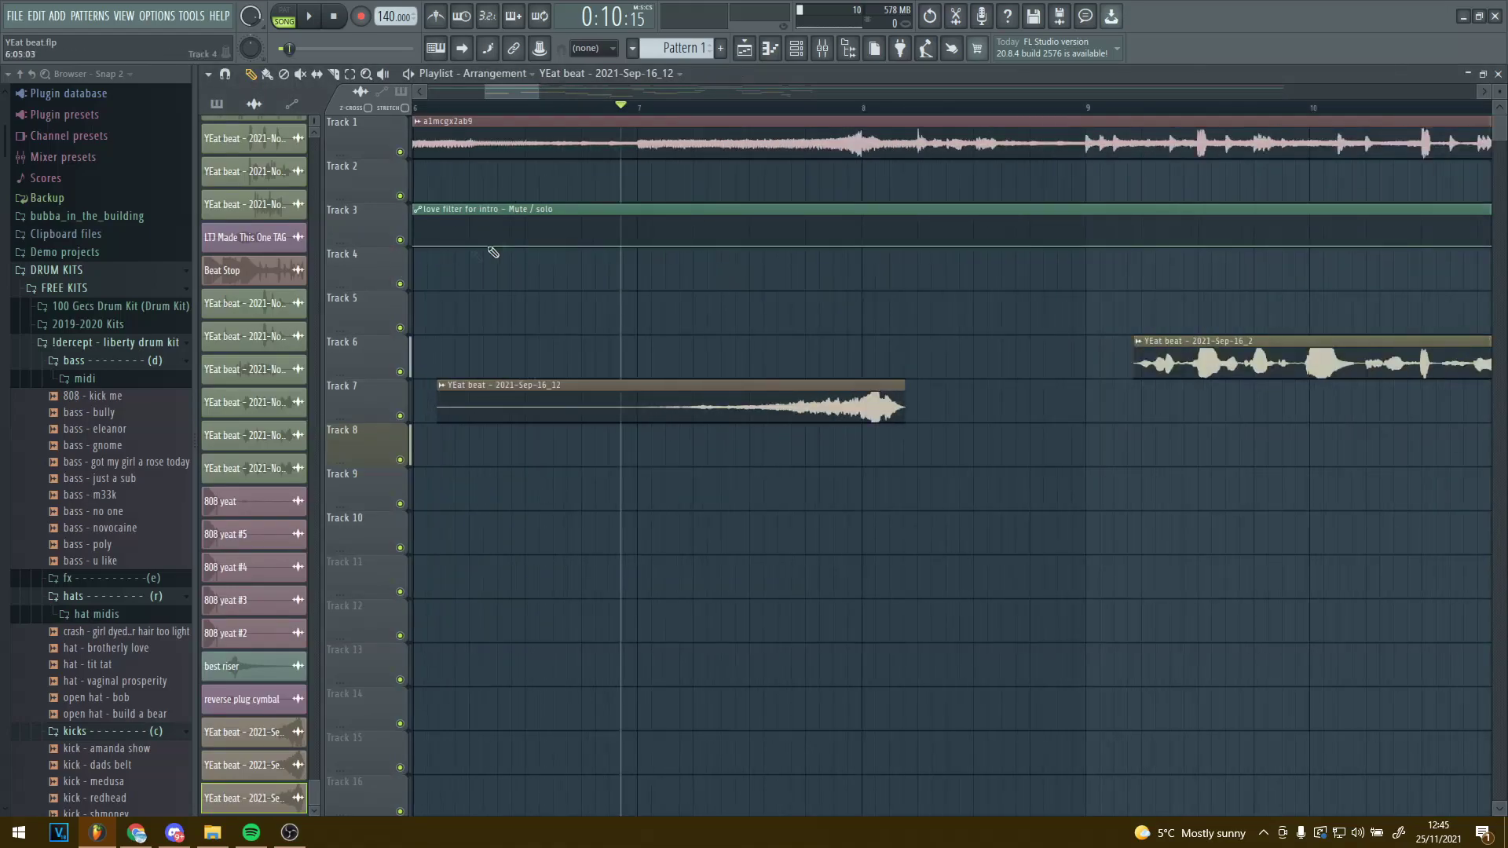
pyautogui.rightClick(400, 415)
pyautogui.press('space')
pyautogui.scroll(-3, 763, 409)
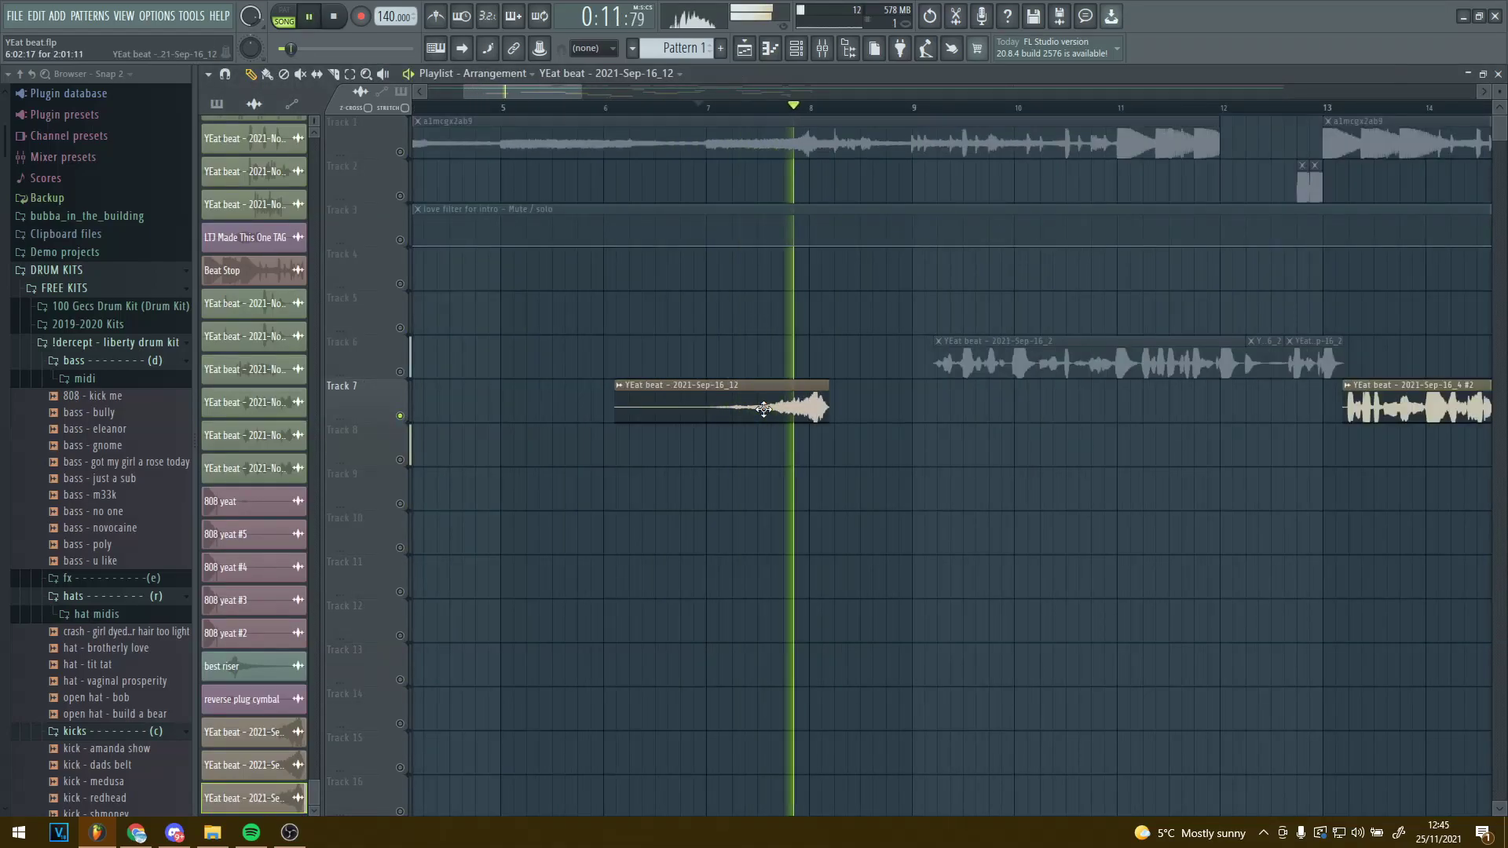
pyautogui.scroll(2, 770, 471)
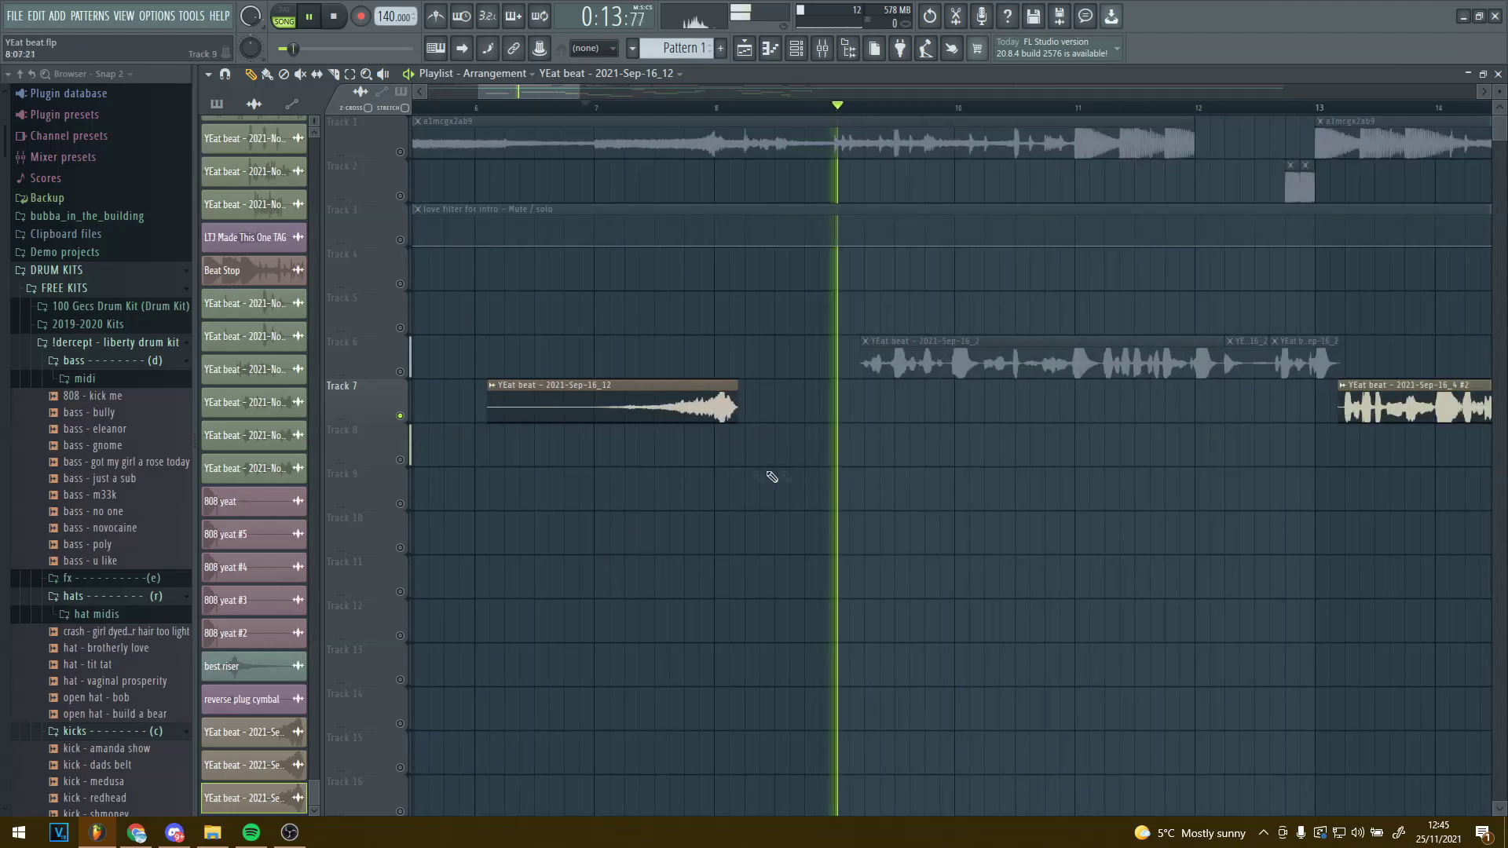
pyautogui.press('space')
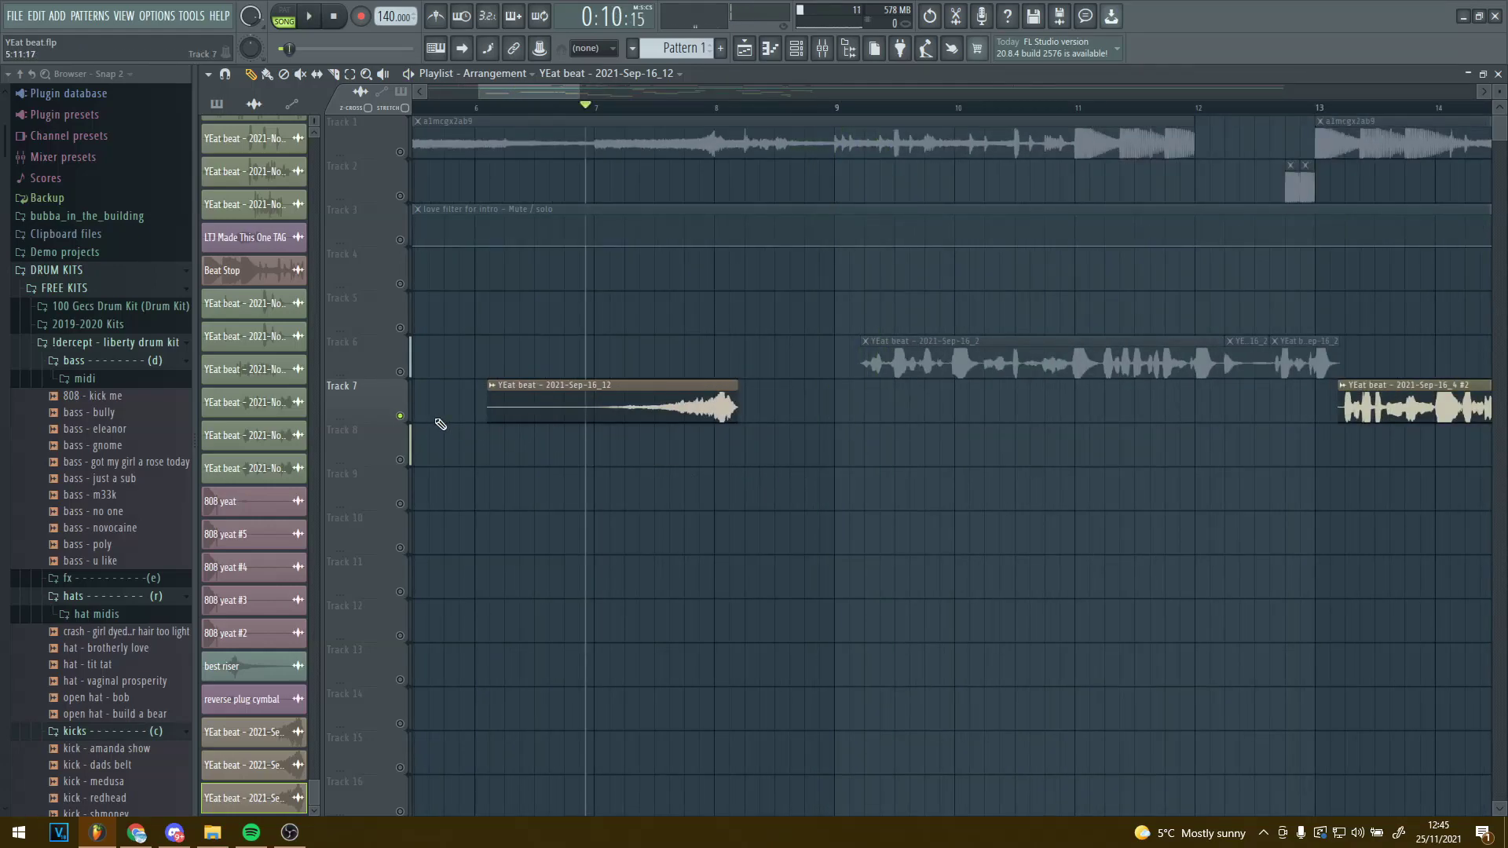
# Step: Unmute Track 6 and move the reversed clip later so its swell overlaps the start of the first vocal
pyautogui.click(400, 372)
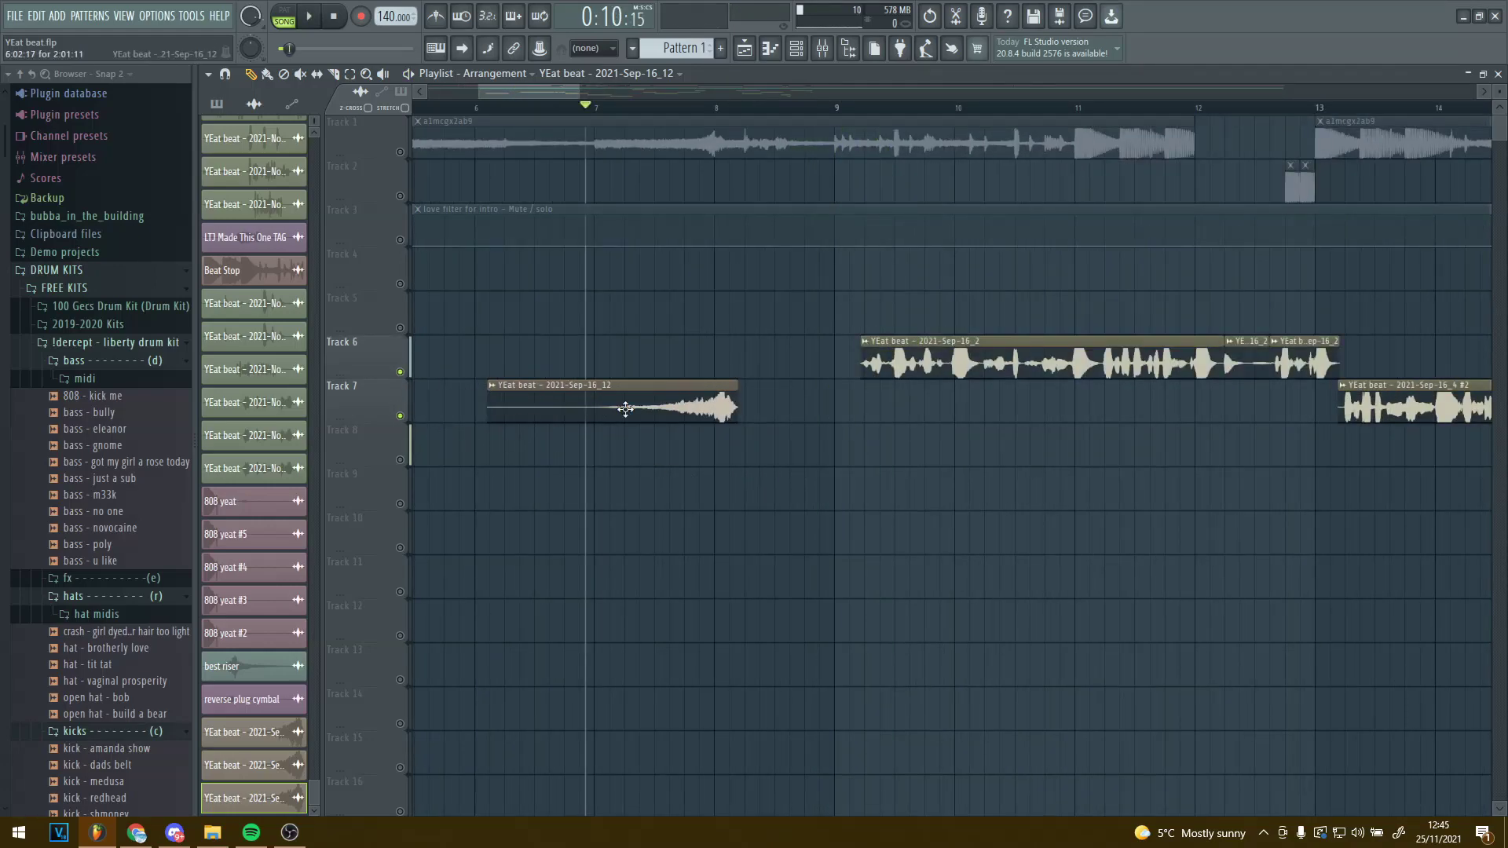
pyautogui.moveTo(620, 412); pyautogui.dragTo(744, 416)
pyautogui.scroll(3, 926, 440)
pyautogui.moveTo(605, 414); pyautogui.dragTo(694, 414)
# Step: Set the reversed clip's channel volume to 53% and play back the transition into the vocal
pyautogui.doubleClick(589, 397)
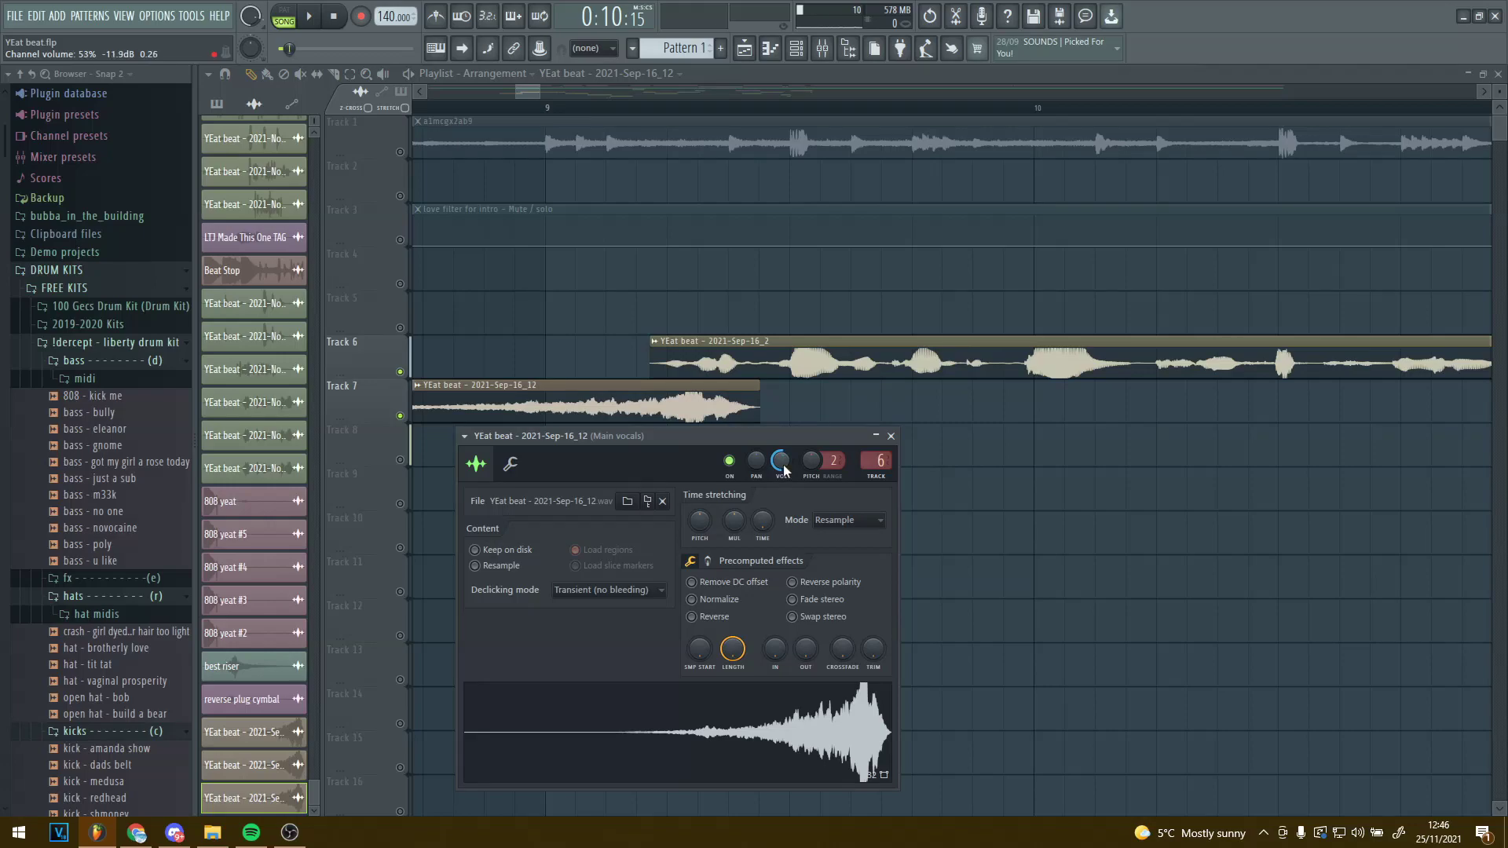
pyautogui.moveTo(512, 109); pyautogui.dragTo(346, 113)
pyautogui.press('space')
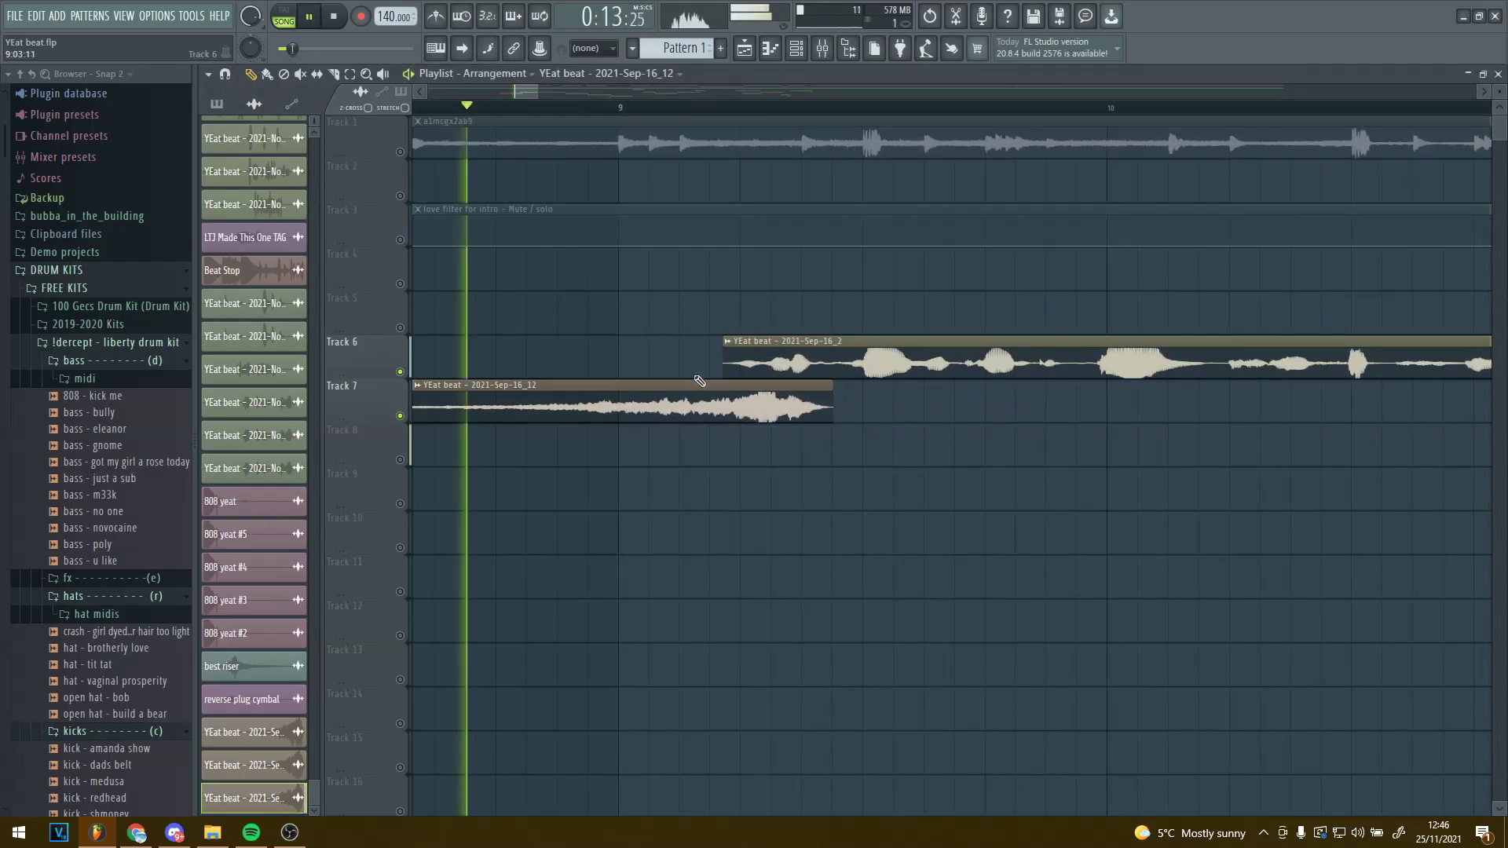
pyautogui.press('space')
# Step: Nudge the reversed clip slightly later on Track 7 and play back its overlap with the vocal
pyautogui.scroll(3, 691, 404)
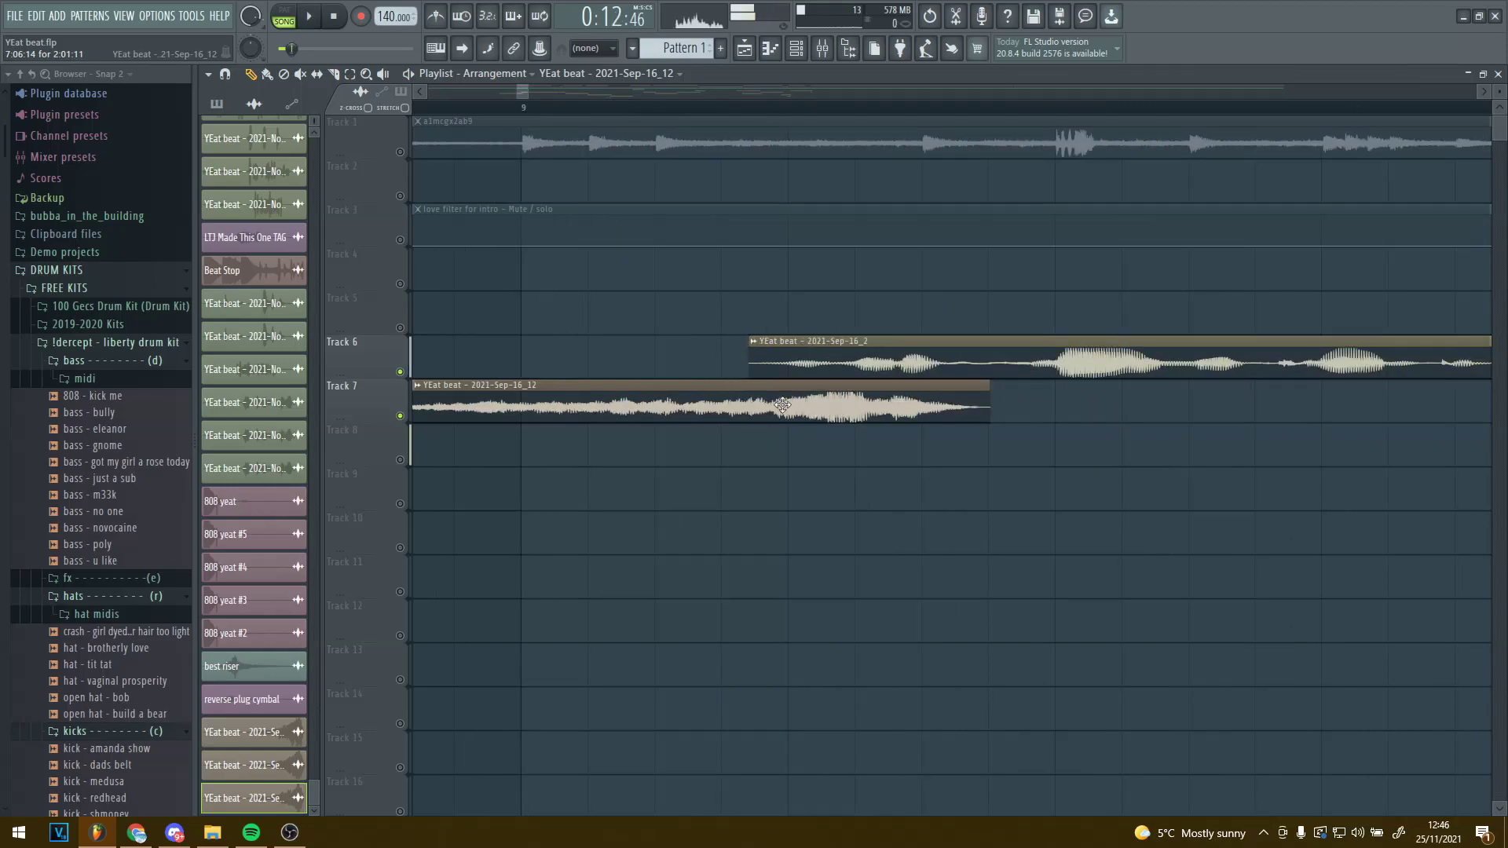
pyautogui.moveTo(782, 405); pyautogui.dragTo(808, 405)
pyautogui.click(689, 108)
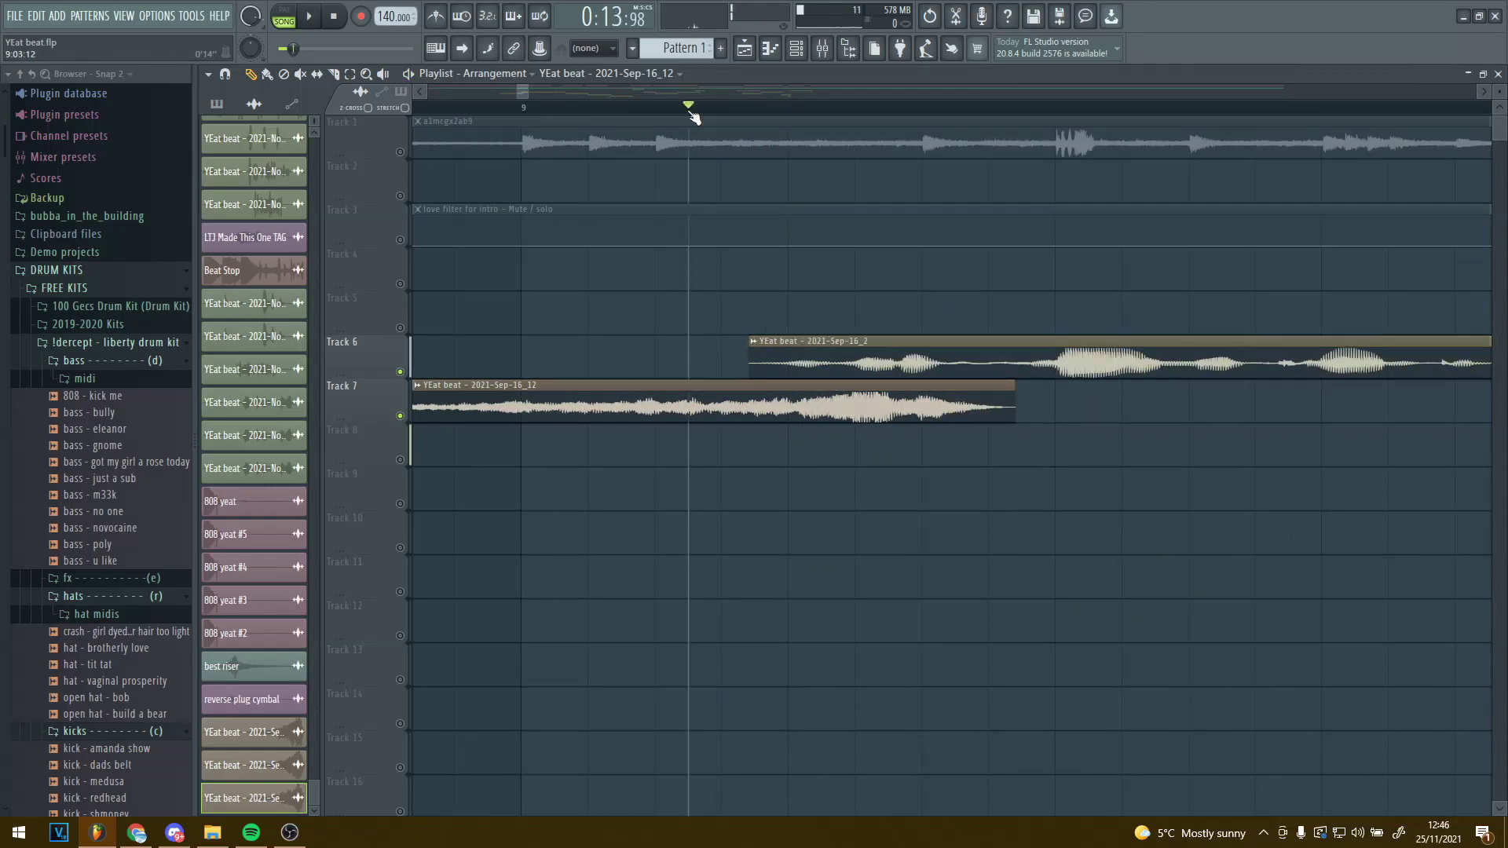
pyautogui.press('space')
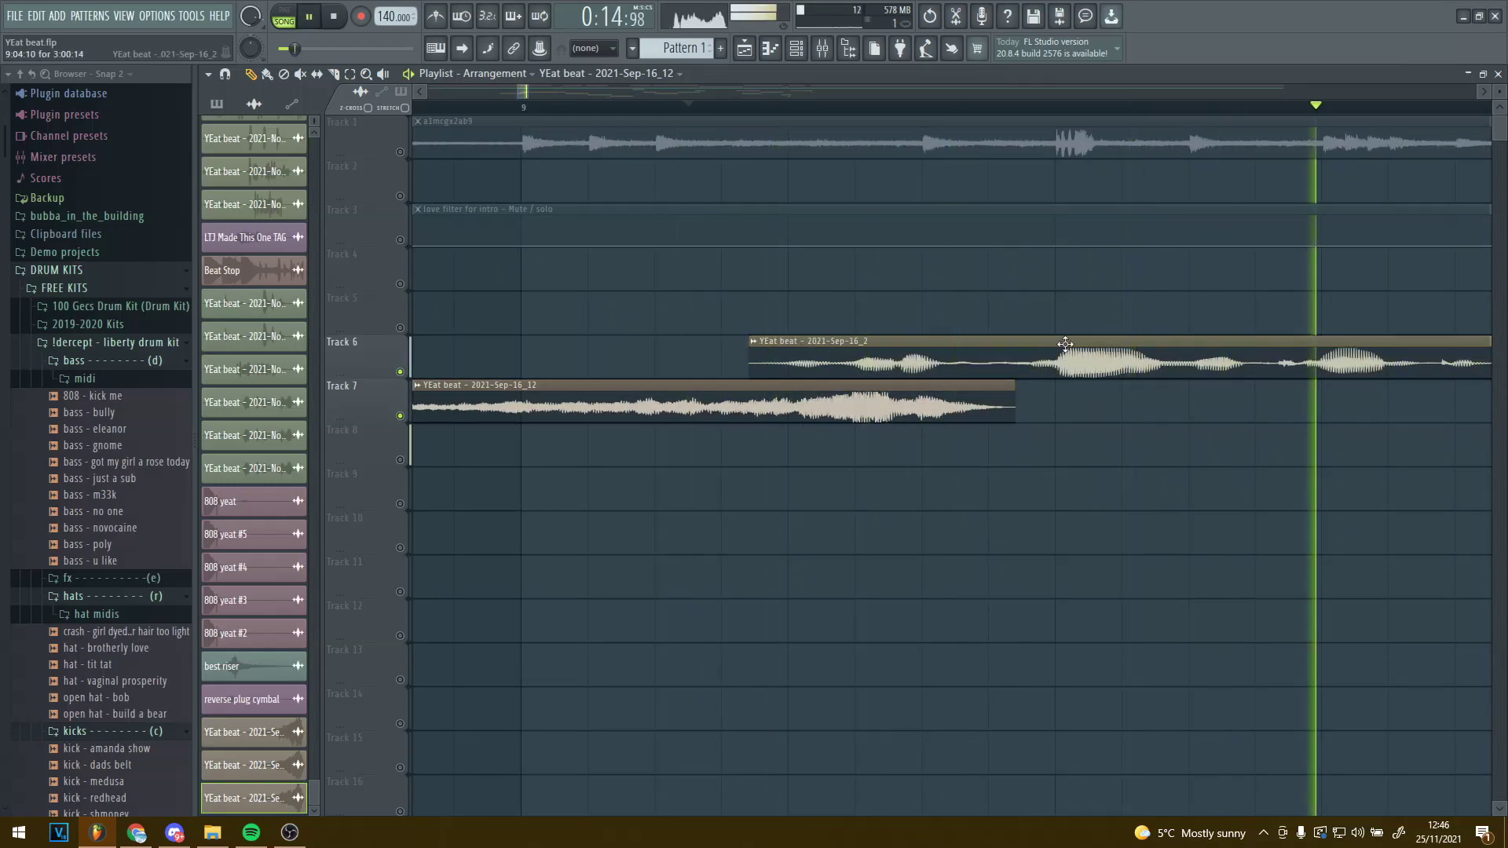
pyautogui.press('space')
# Step: Create a volume automation clip for the reversed clip on Track 7
pyautogui.scroll(-4, 993, 341)
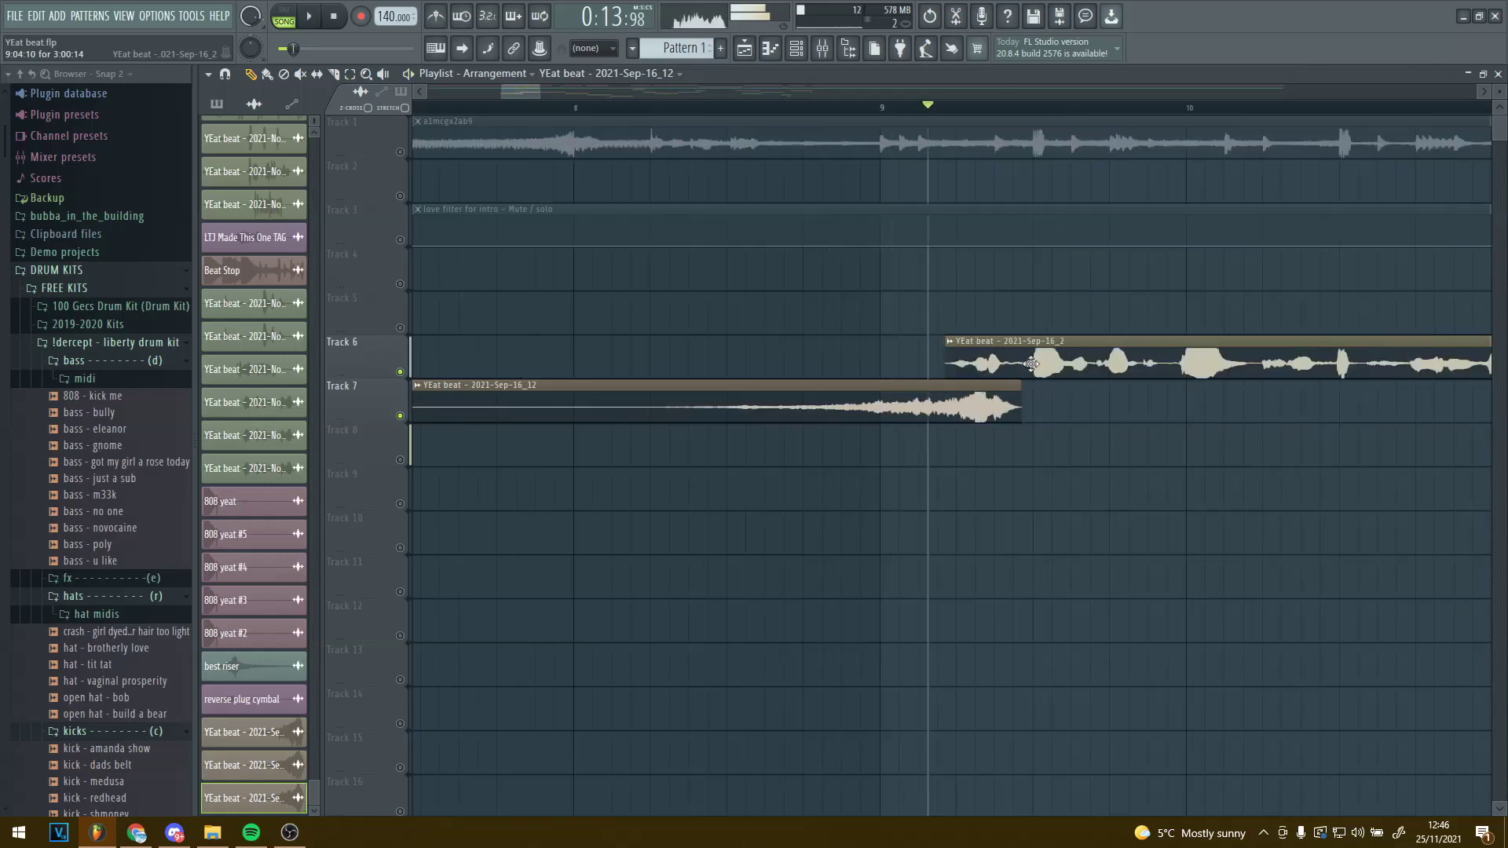
pyautogui.scroll(3, 1045, 448)
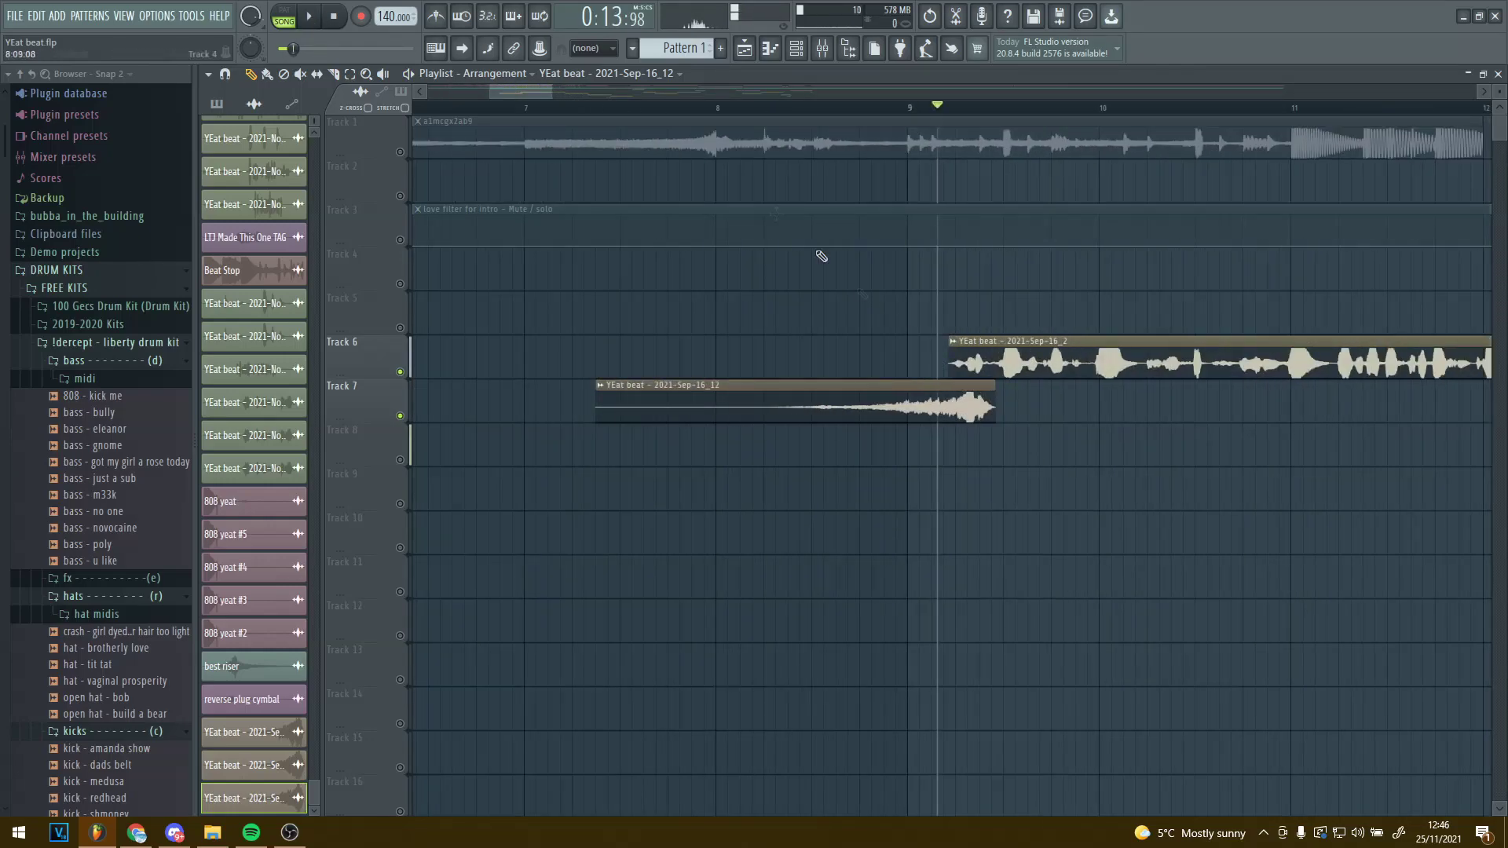
pyautogui.click(612, 108)
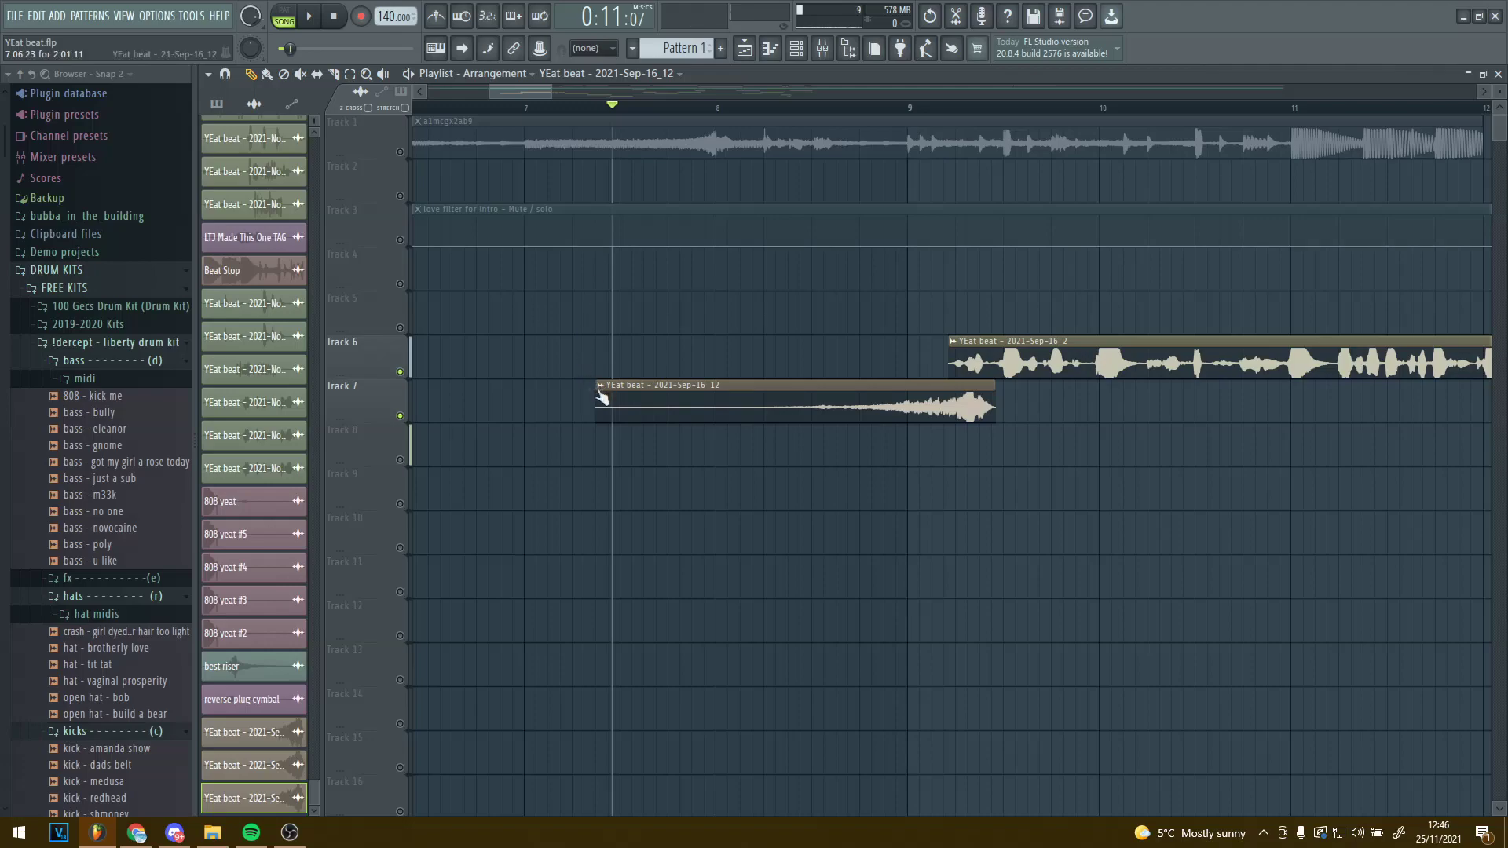
pyautogui.keyDown('ctrl'); pyautogui.moveTo(555, 397); pyautogui.dragTo(873, 442); pyautogui.keyUp('ctrl')
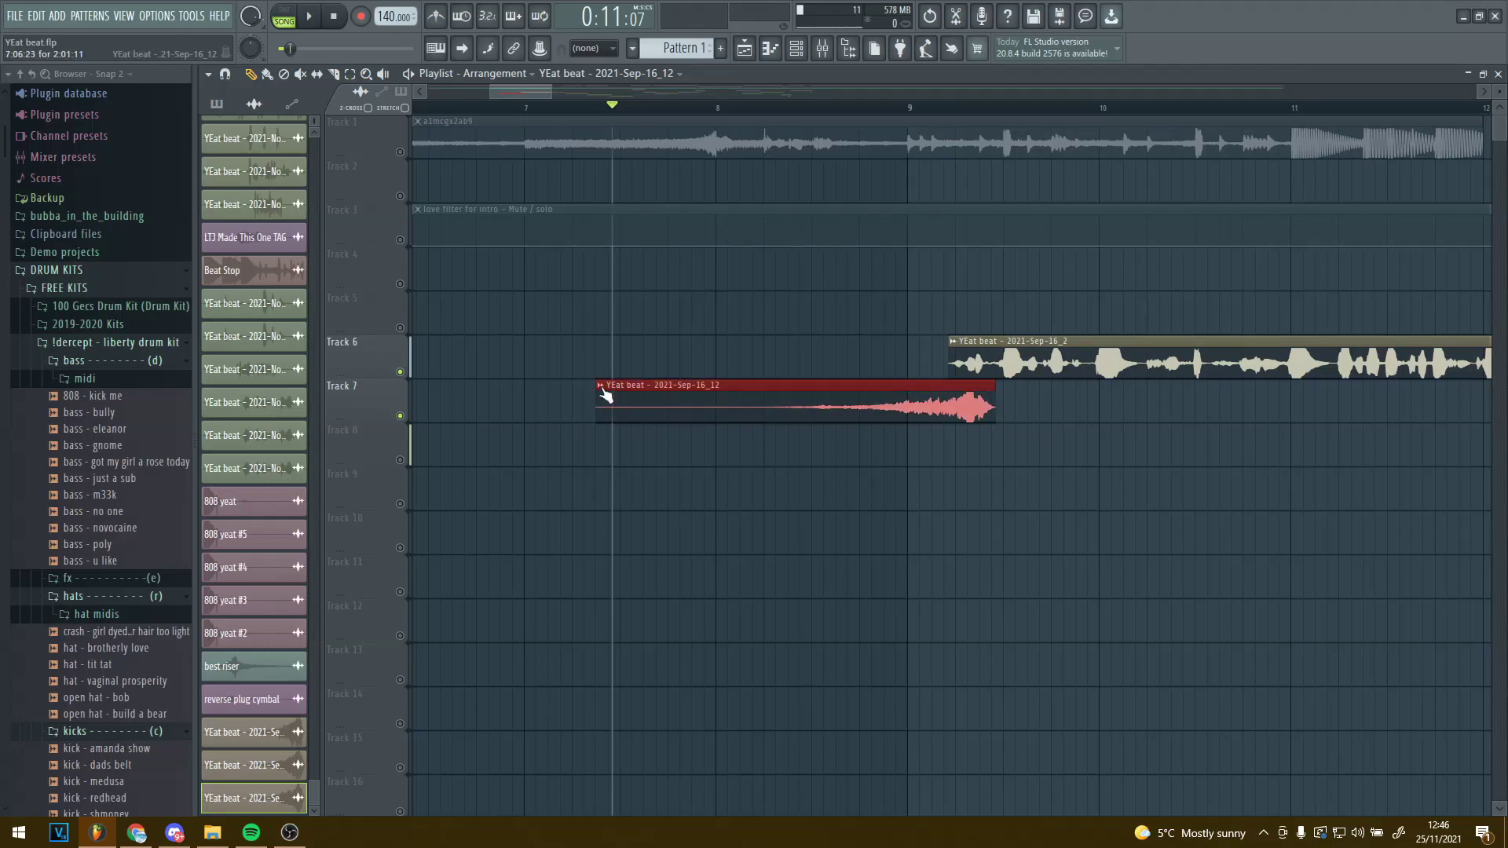
pyautogui.rightClick(603, 392)
pyautogui.moveTo(786, 518)
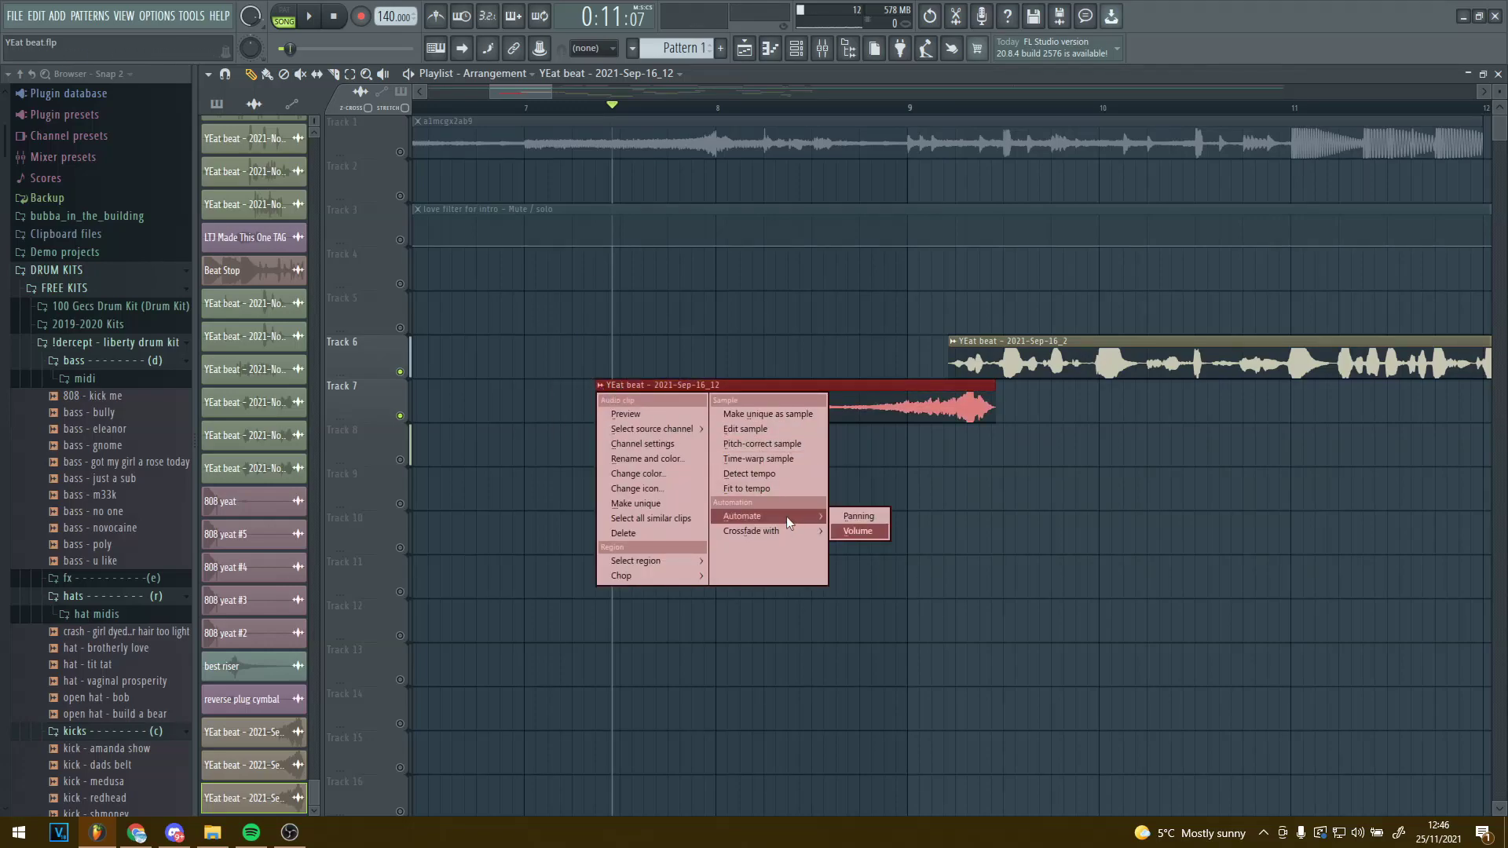
pyautogui.click(860, 530)
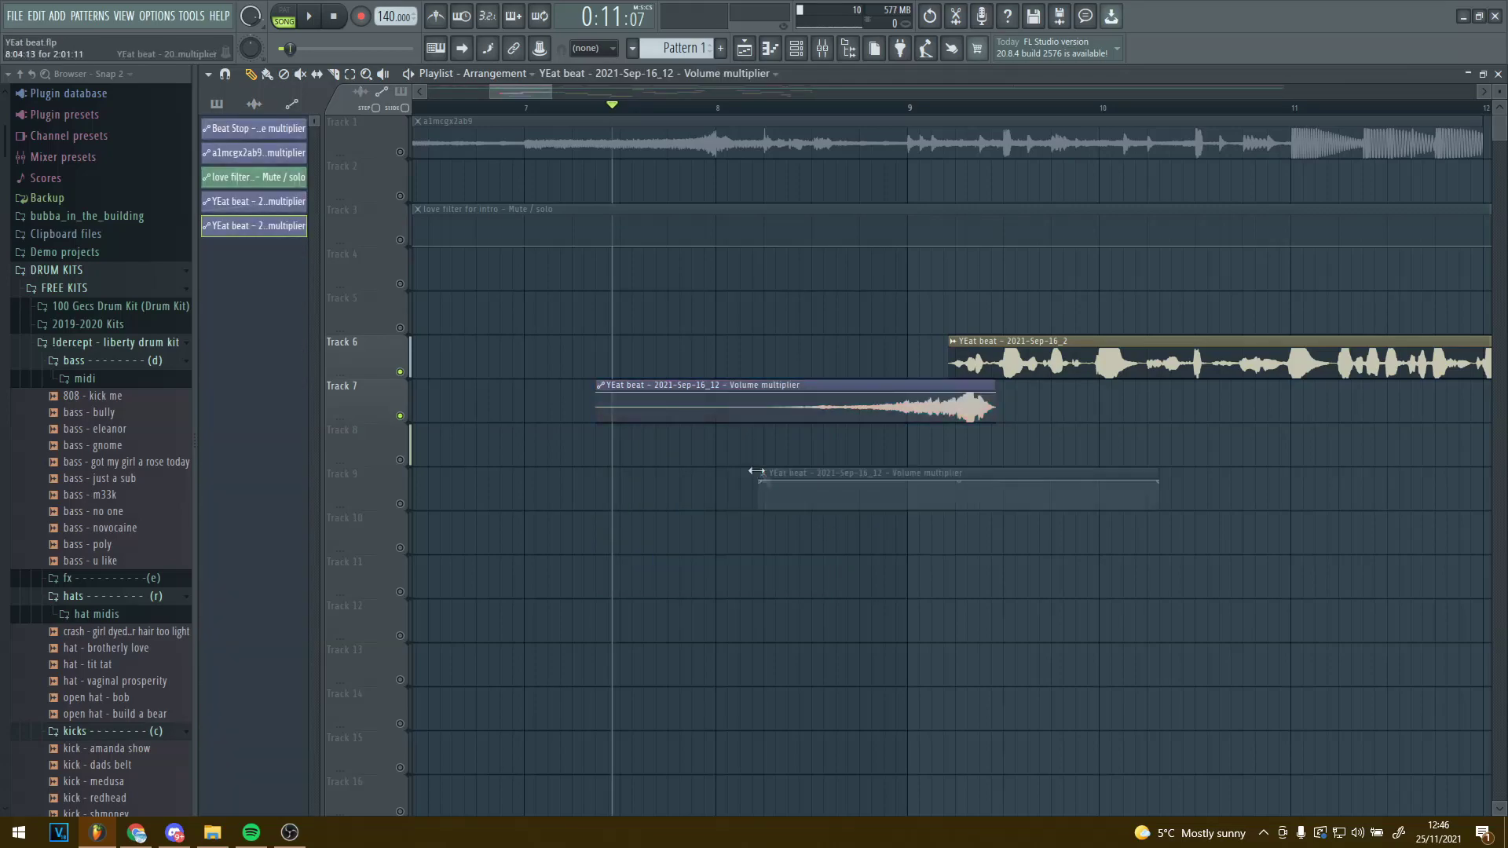
# Step: Move the volume automation to Track 8 beneath the reversed clip and shape it as a curved fade-in from zero
pyautogui.moveTo(694, 374); pyautogui.dragTo(692, 440)
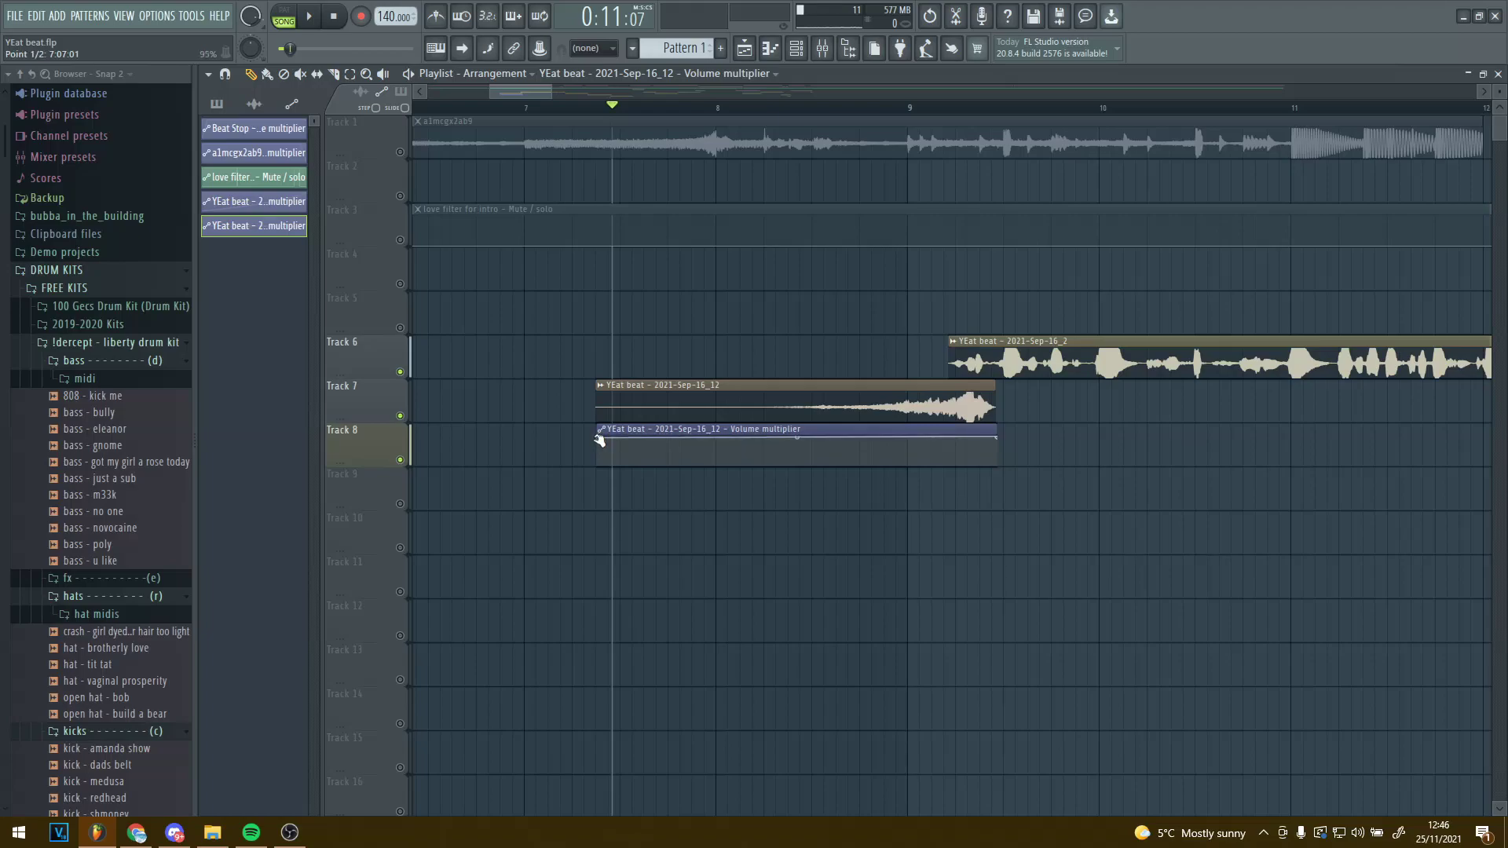
pyautogui.moveTo(599, 440); pyautogui.dragTo(596, 498)
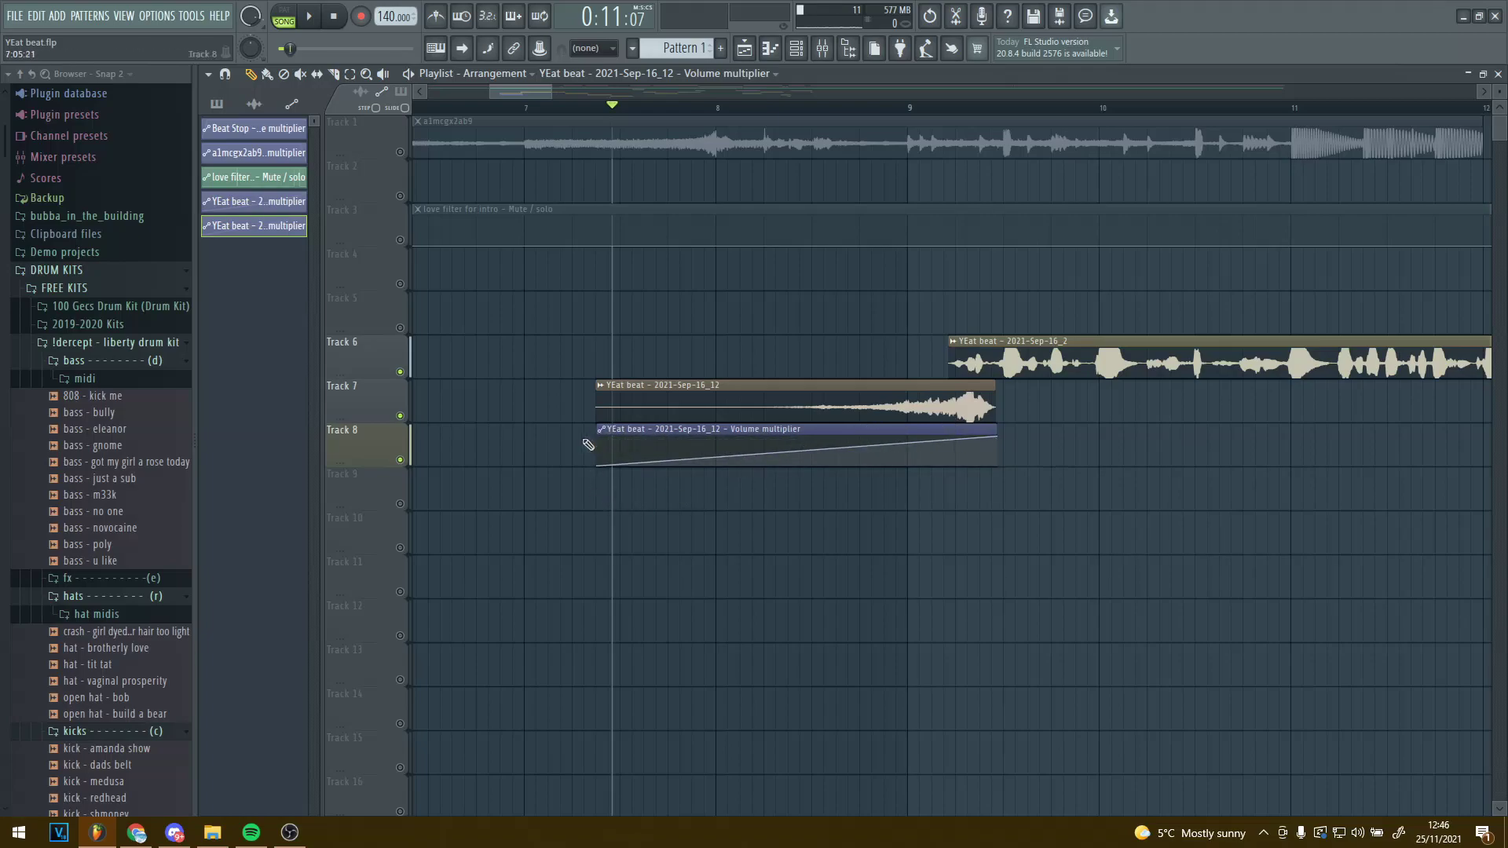
pyautogui.moveTo(797, 452)
pyautogui.mouseDown()
pyautogui.moveTo(797, 471)
pyautogui.moveTo(798, 451)
pyautogui.mouseUp()
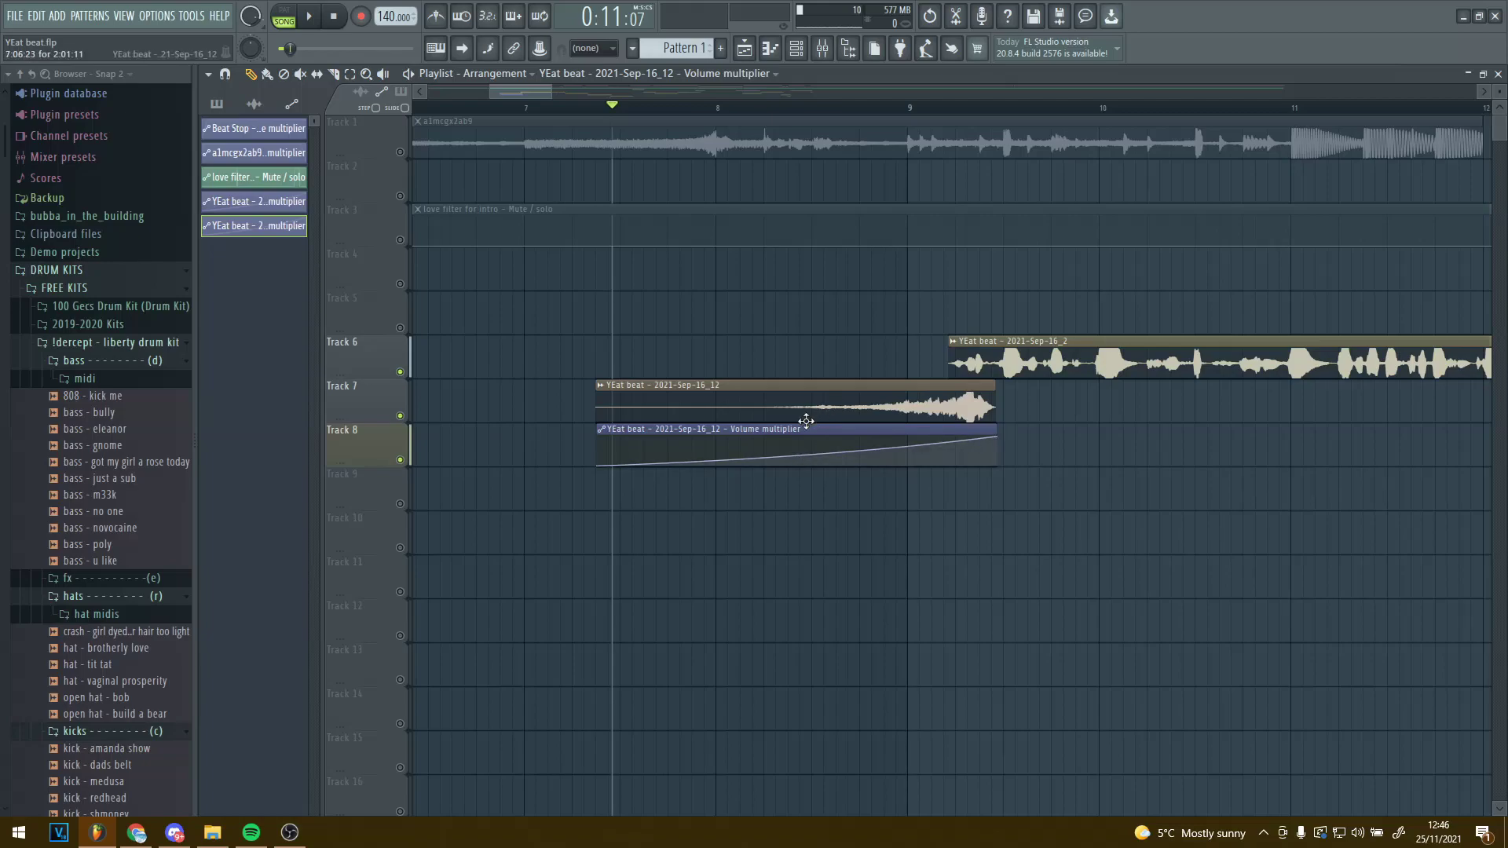